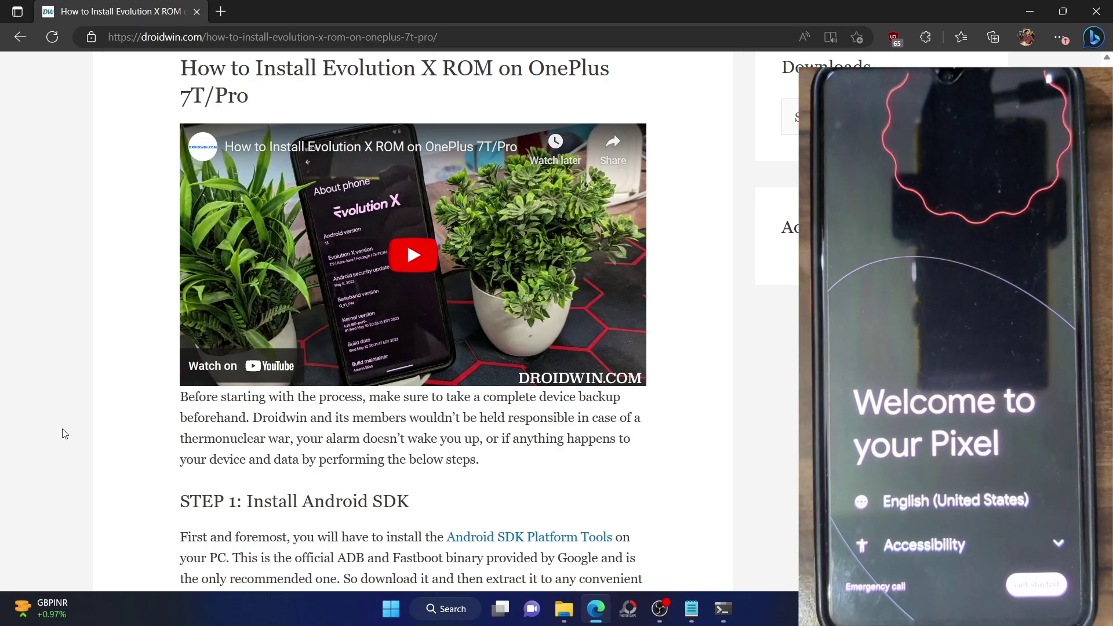
Scroll past Step 1 and glance at the platform-tools folder in File Explorer
scroll(335, 336, down, 2)
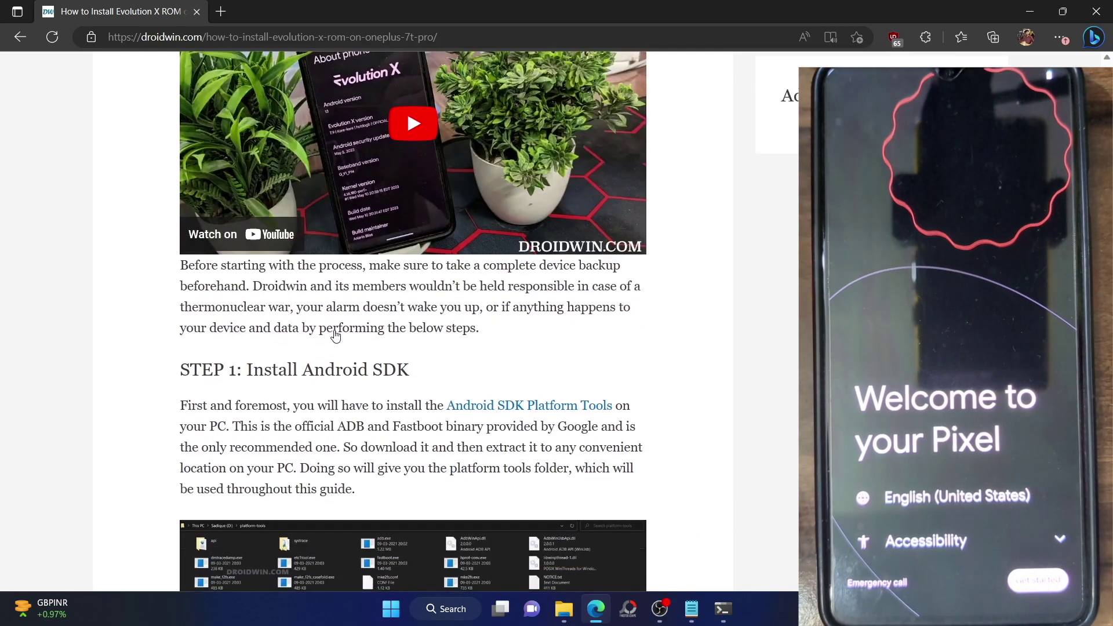
scroll(331, 343, down, 2)
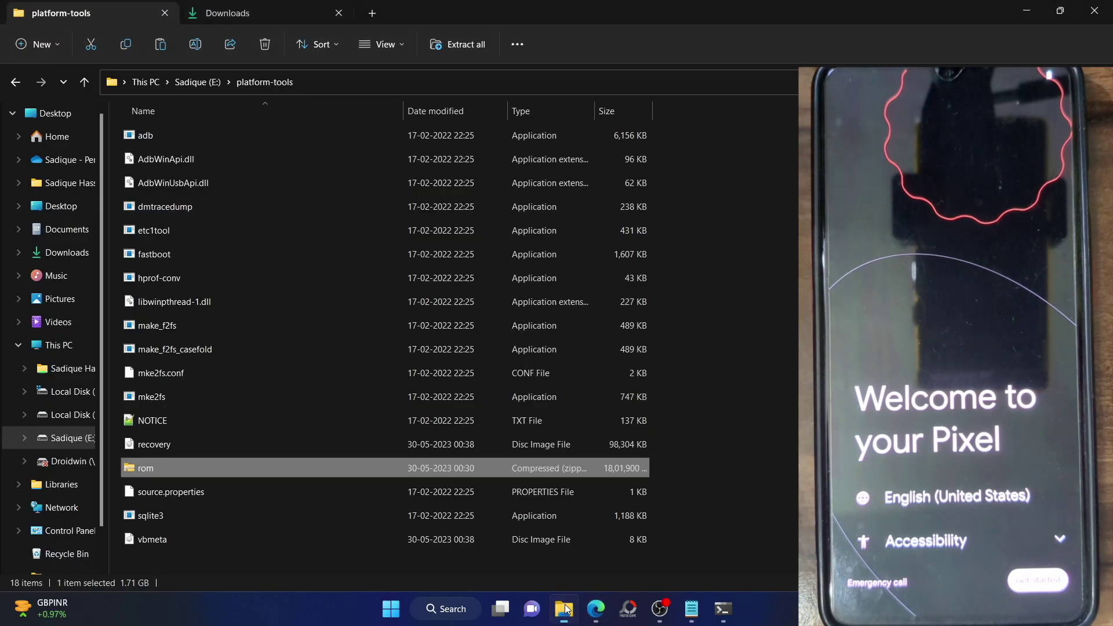
click(564, 609)
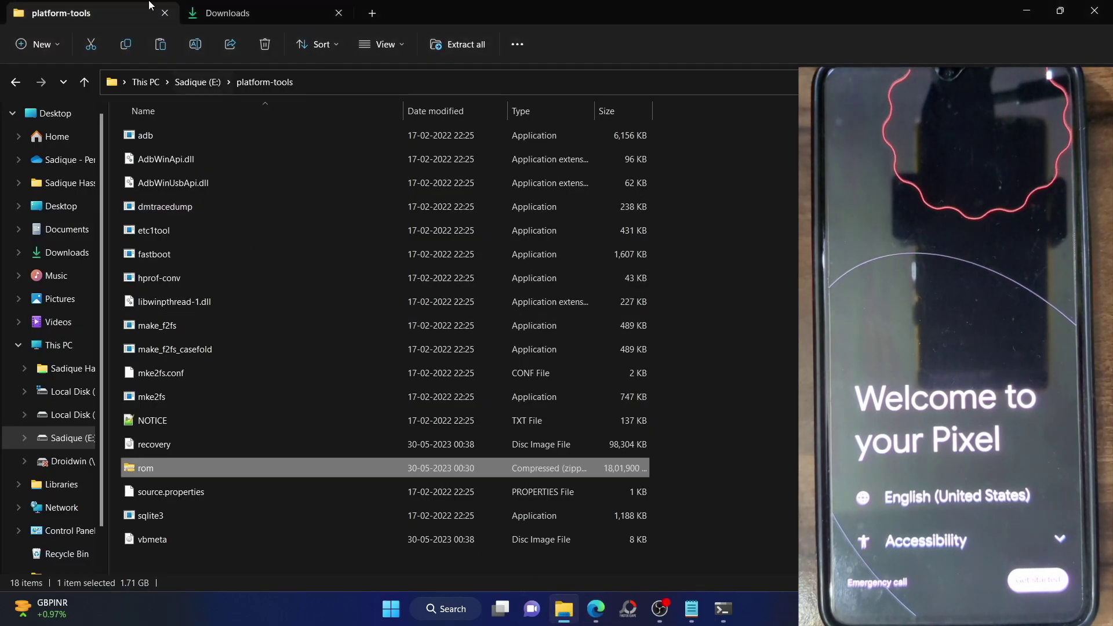
click(405, 561)
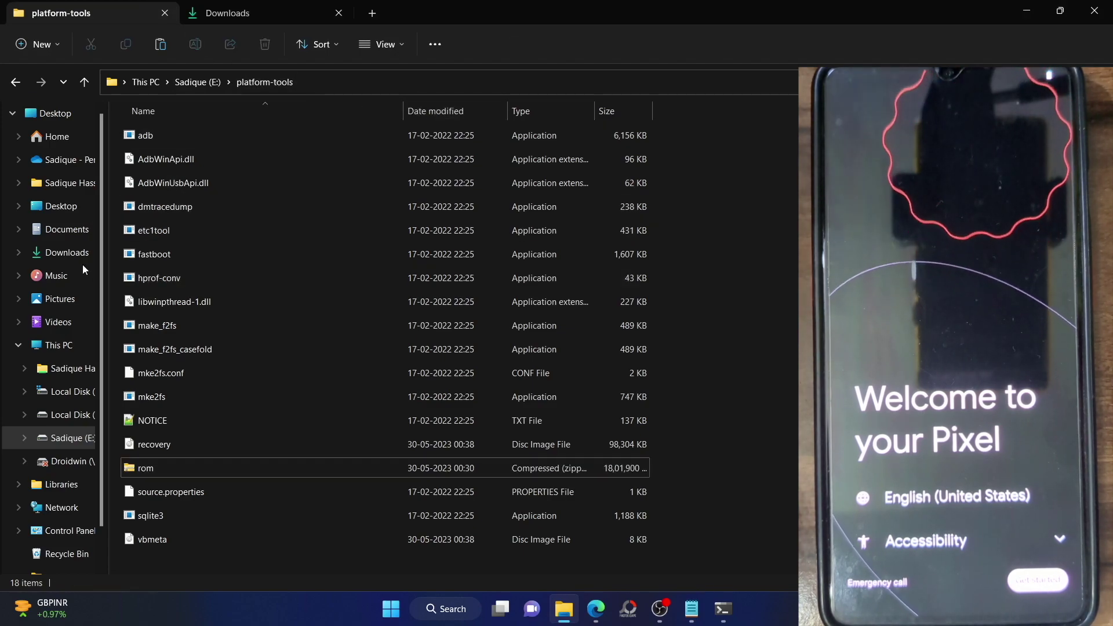
click(596, 608)
Scroll the guide through Step 2, highlighting 'Debugging', and on down to Step 4
scroll(377, 284, down, 10)
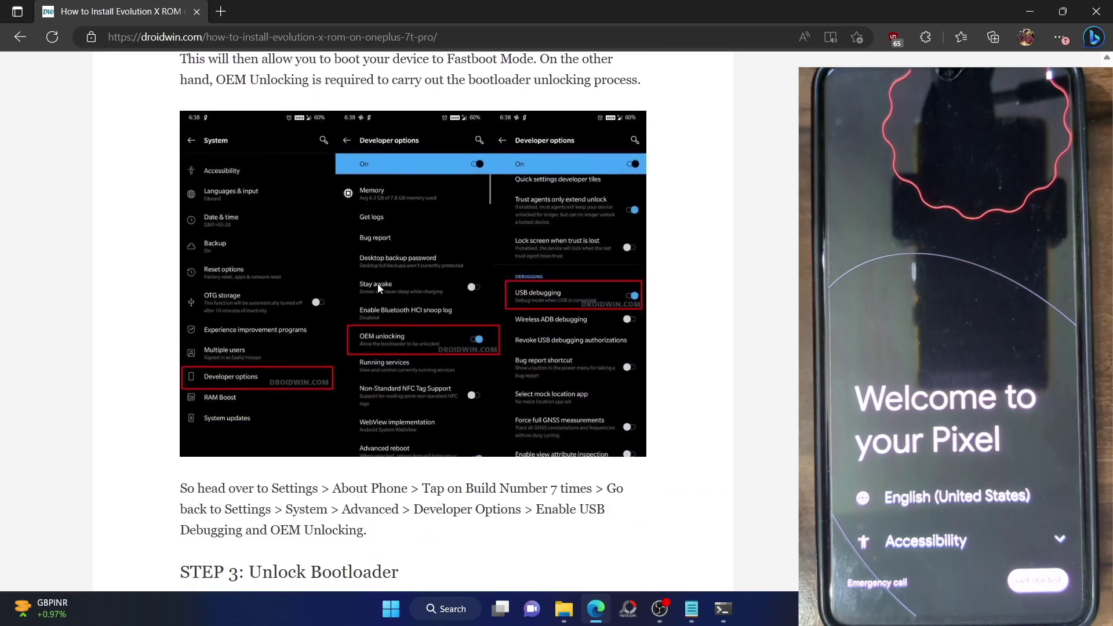
scroll(377, 284, down, 3)
scroll(381, 282, up, 8)
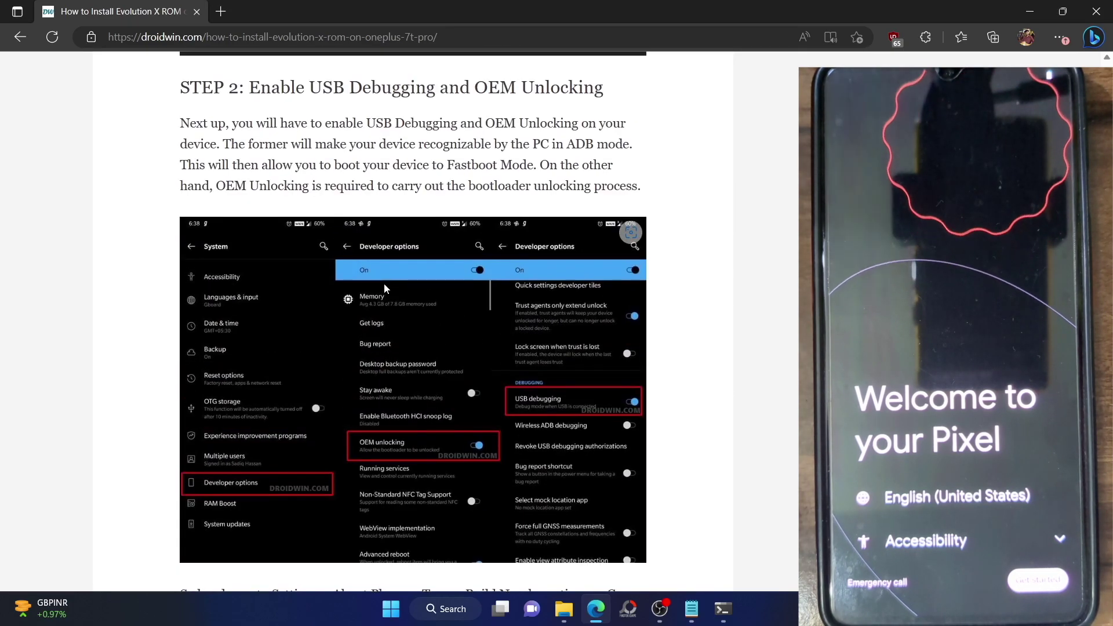
double_click(374, 166)
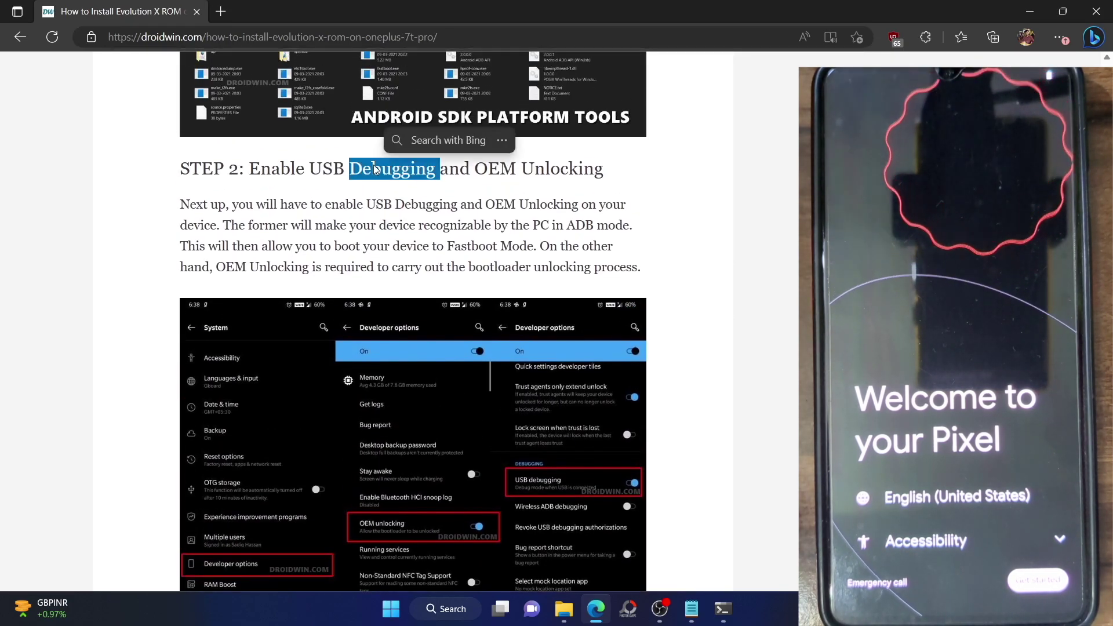
scroll(374, 166, down, 7)
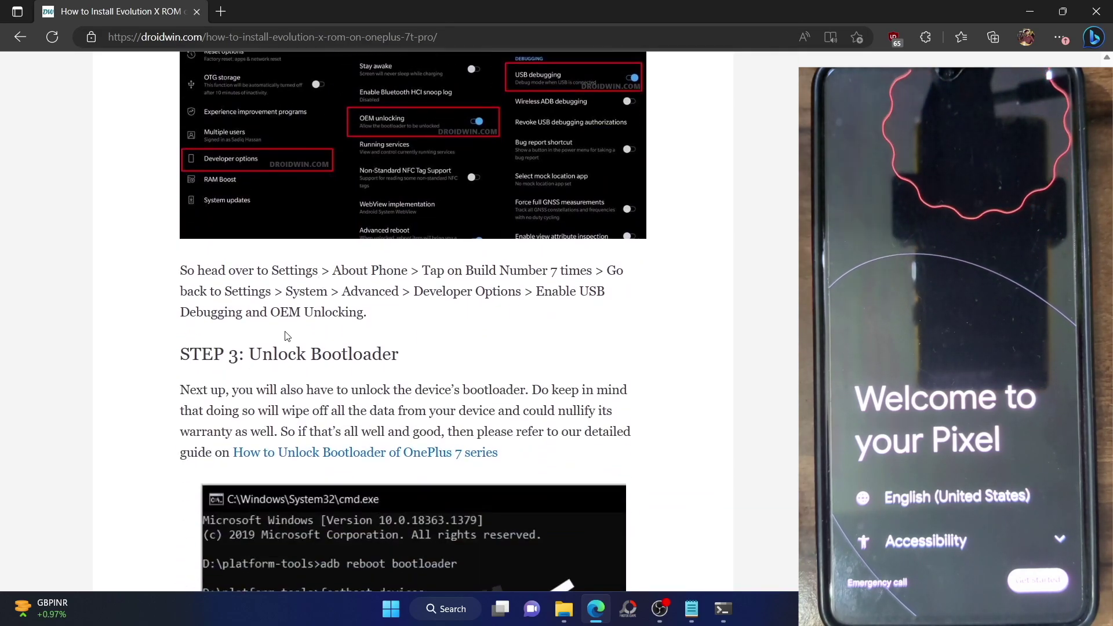
scroll(283, 338, down, 2)
scroll(283, 338, down, 5)
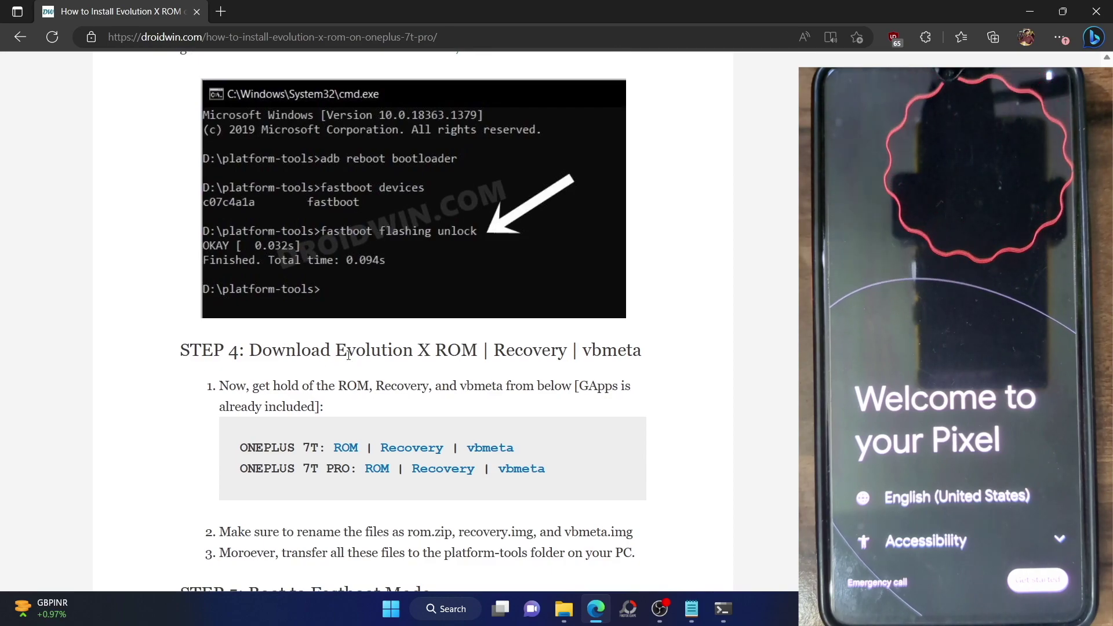
Highlight 'Evolution X ROM', 'Recovery' and 'vbmeta' in the Step 4 heading
drag(350, 358, 479, 336)
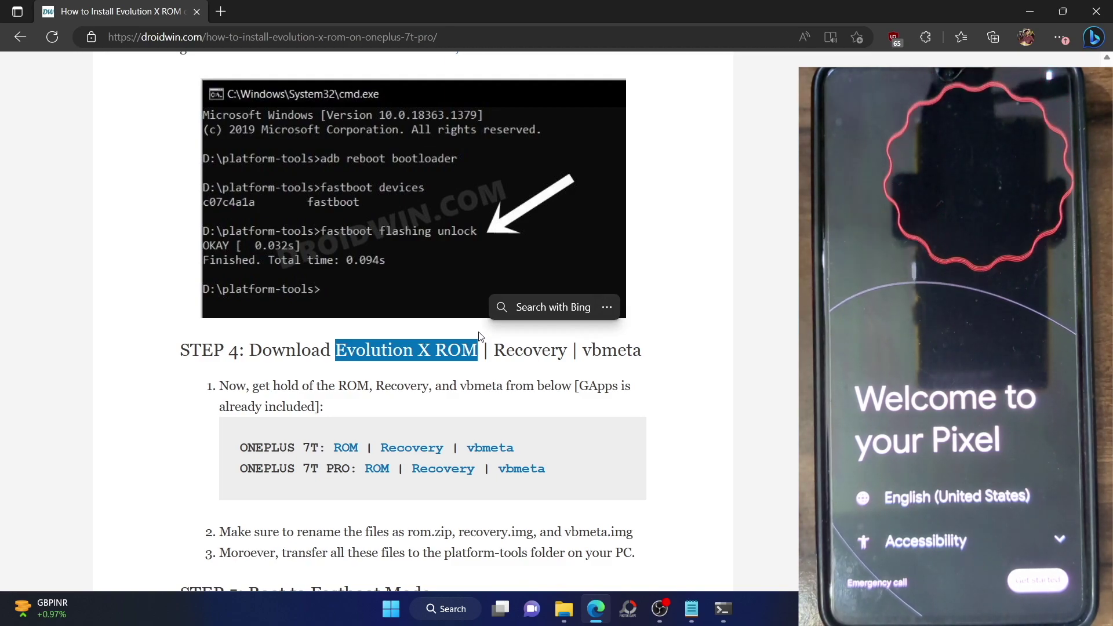
double_click(517, 350)
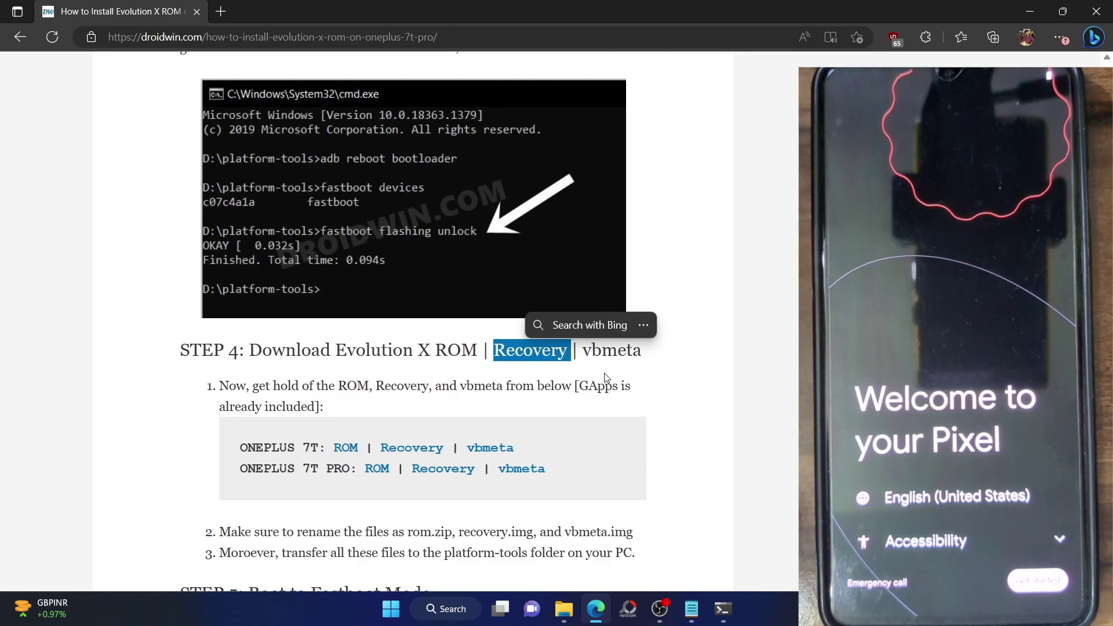
double_click(615, 354)
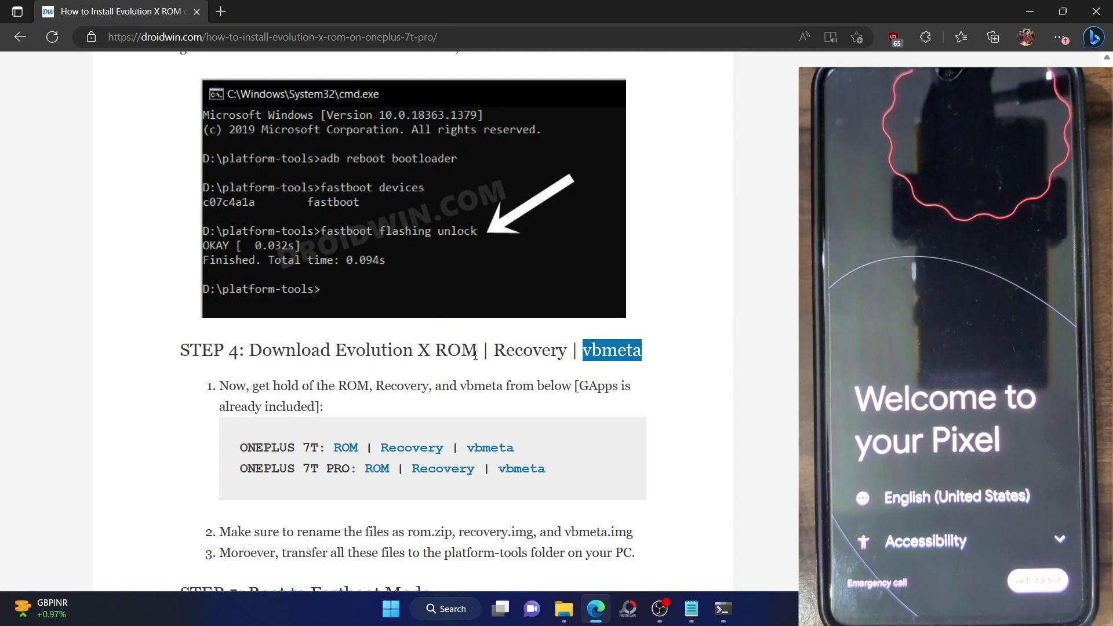
double_click(532, 352)
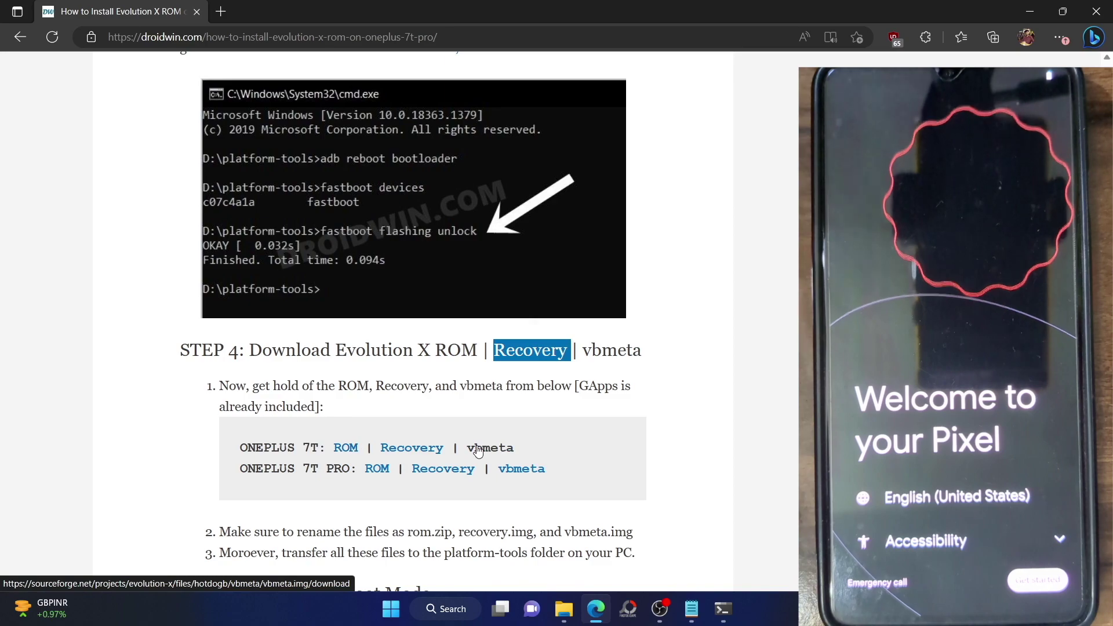
Select the rom archive, recovery image and vbmeta image in E:\platform-tools, then return to Edge
click(564, 609)
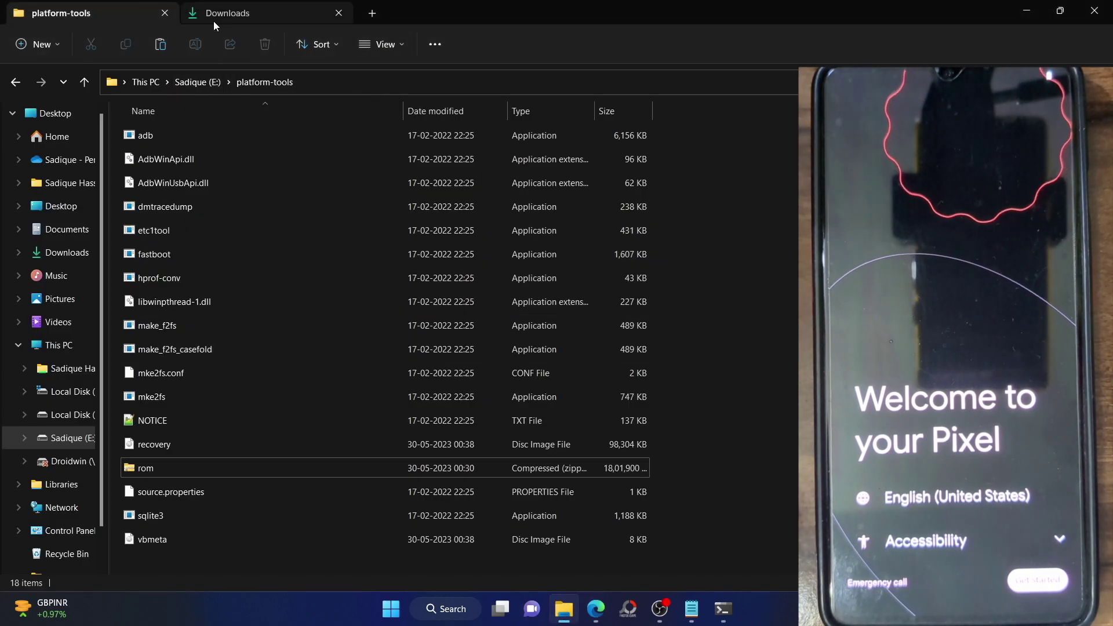
click(166, 461)
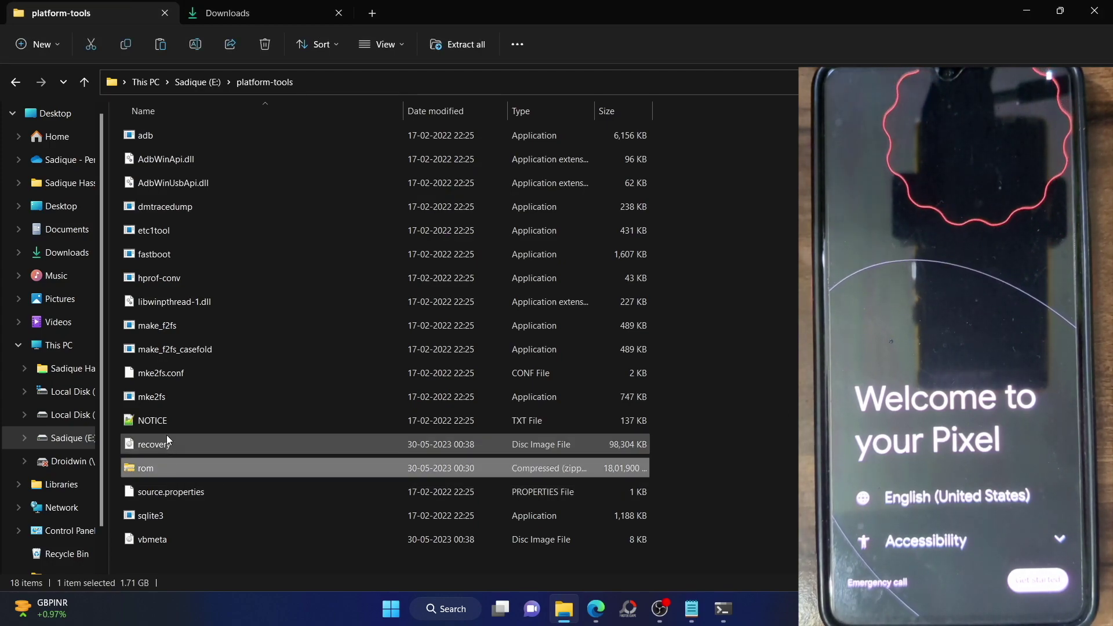
click(166, 439)
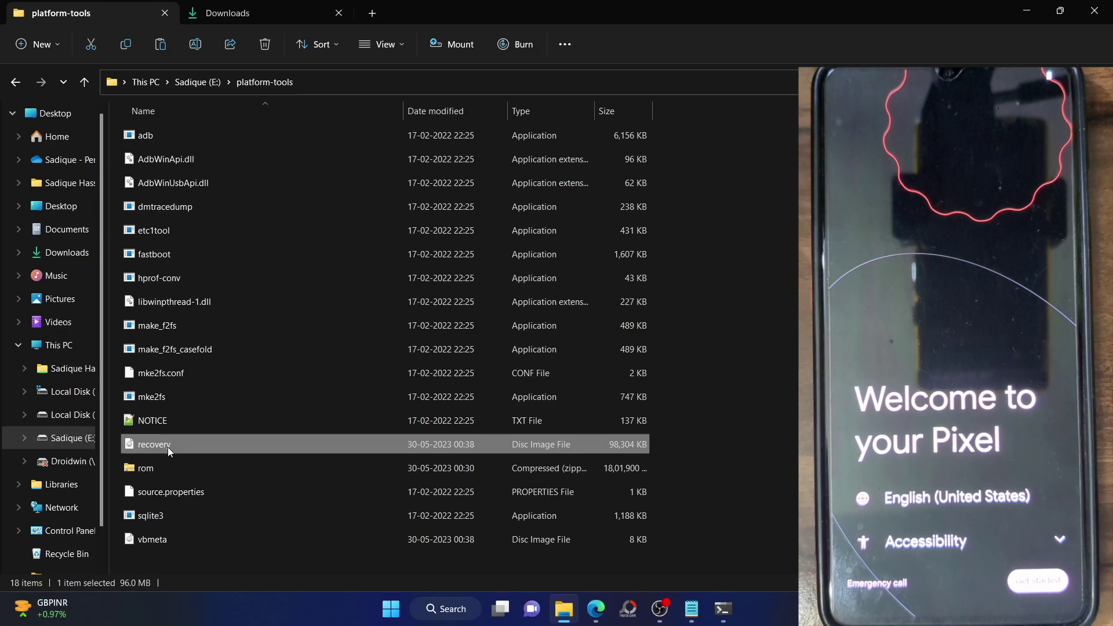
click(183, 540)
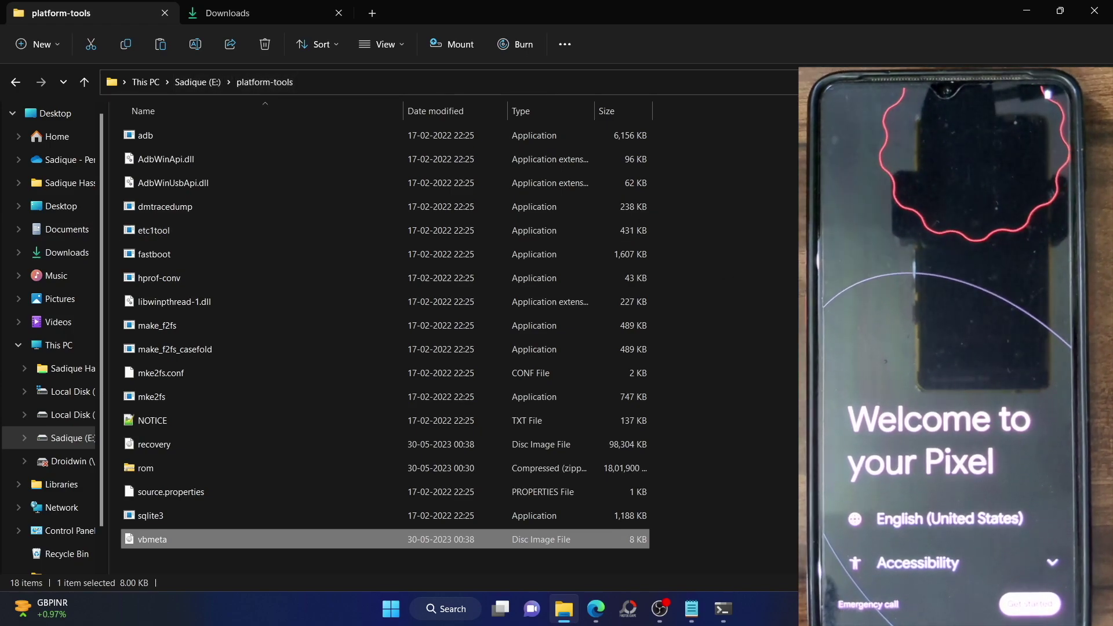
key(alt+Tab)
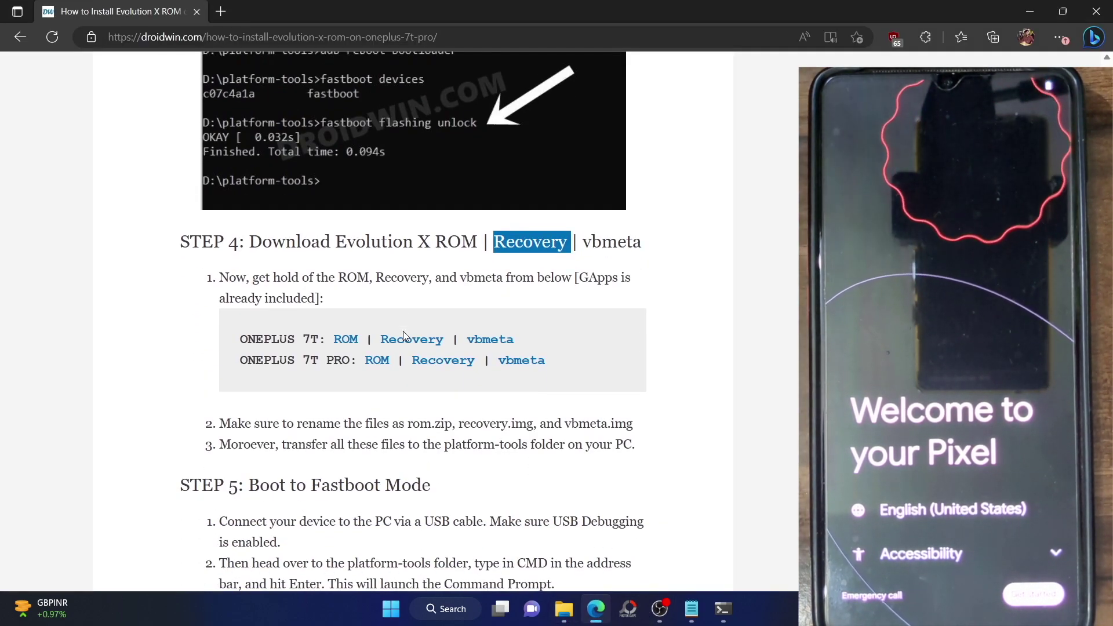
Scroll to 'STEP 5: Boot to Fastboot Mode' and clear the Recovery highlight
scroll(403, 332, down, 1)
click(402, 332)
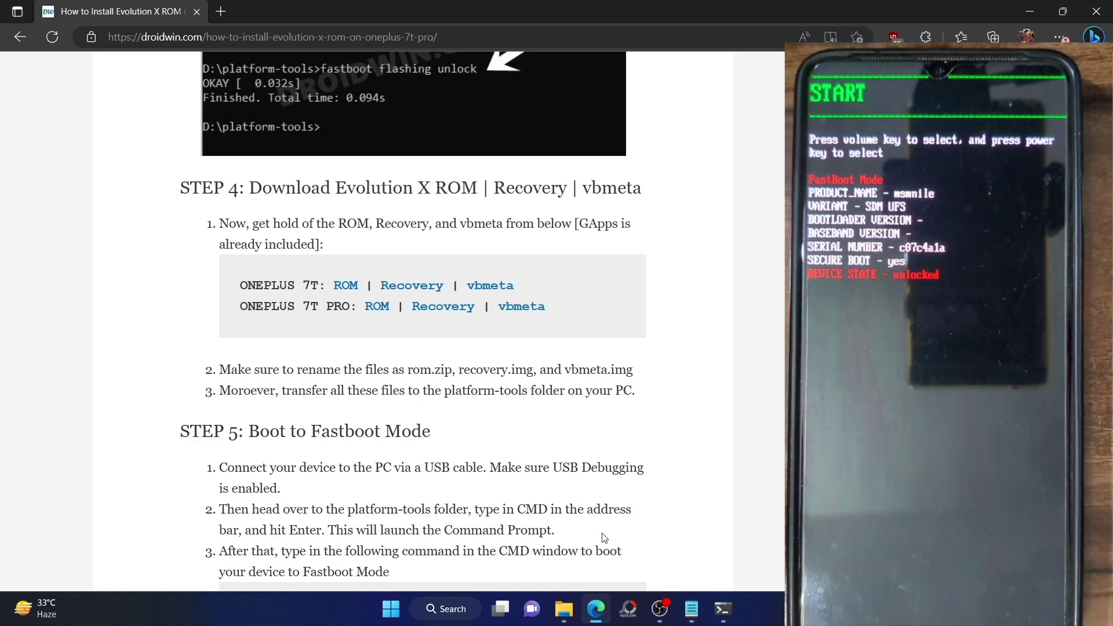
Open Command Prompt in E:\platform-tools, run 'fastboot devices' and select the listed serial
click(564, 609)
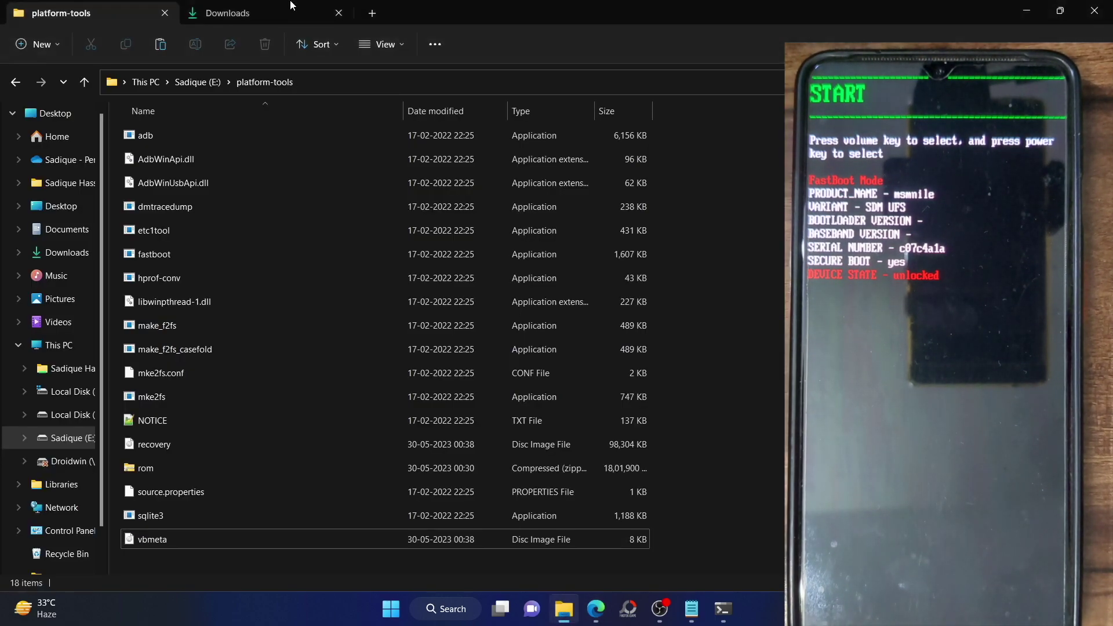
click(327, 85)
key(Return)
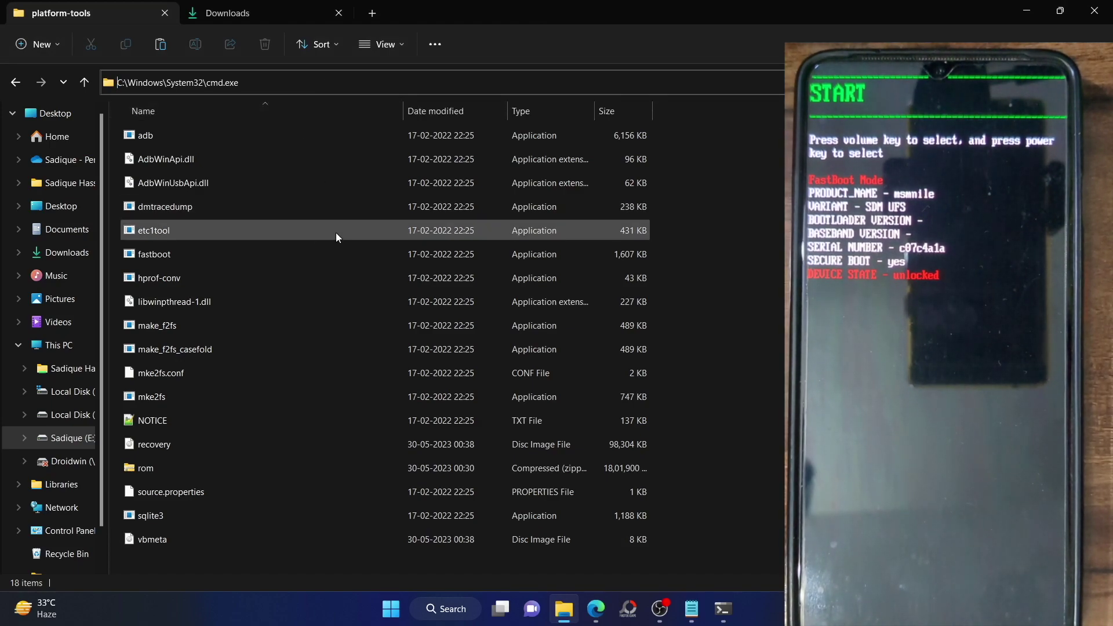
text(fastboot devices)
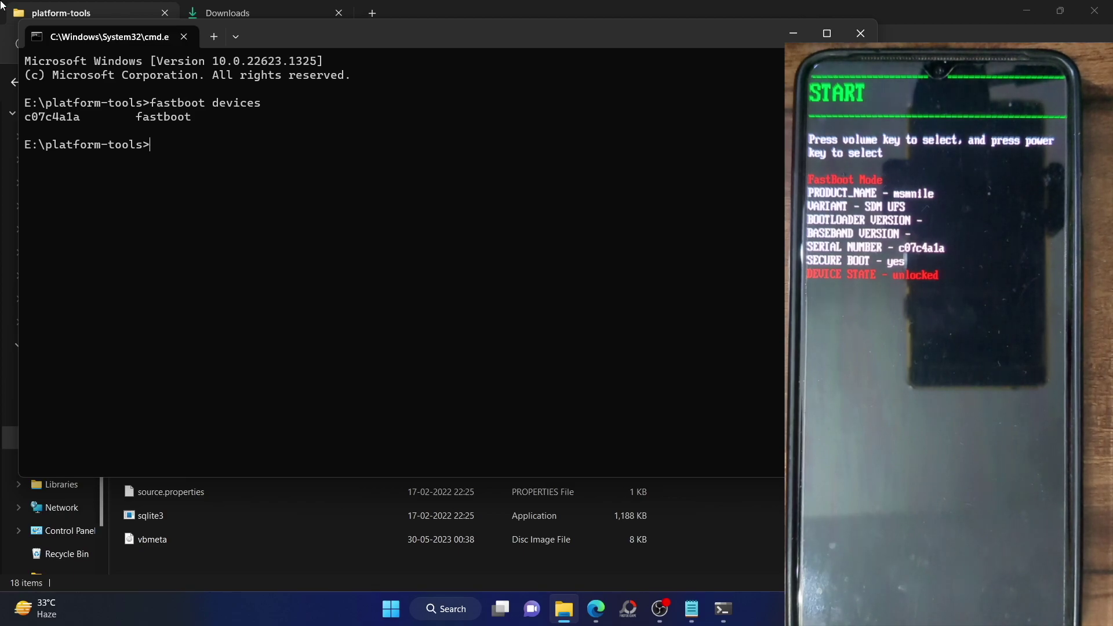
double_click(67, 117)
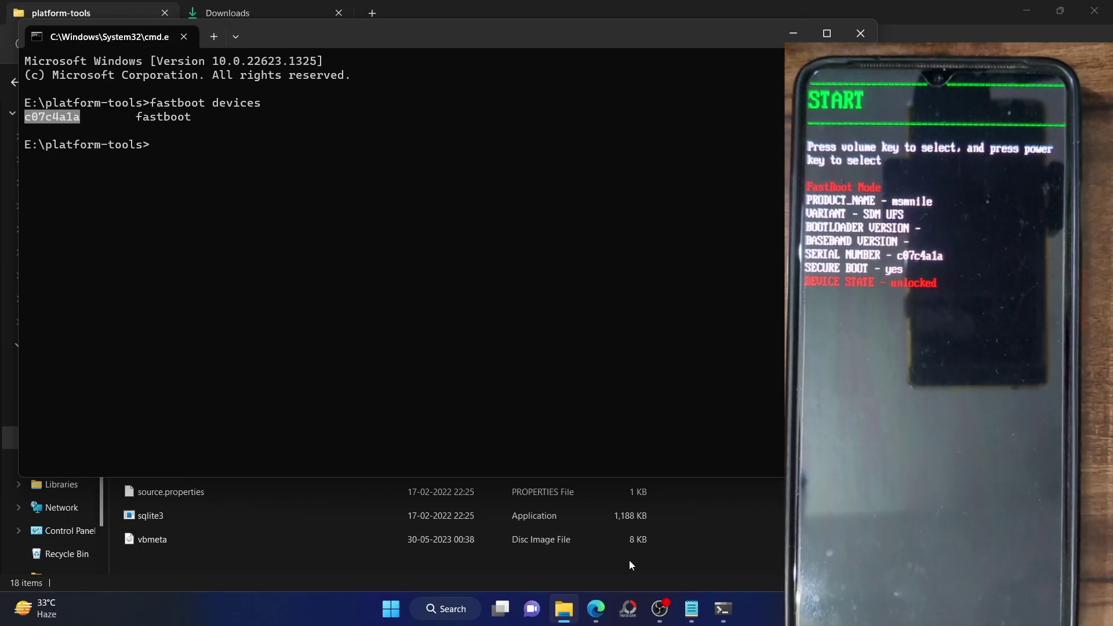
click(602, 604)
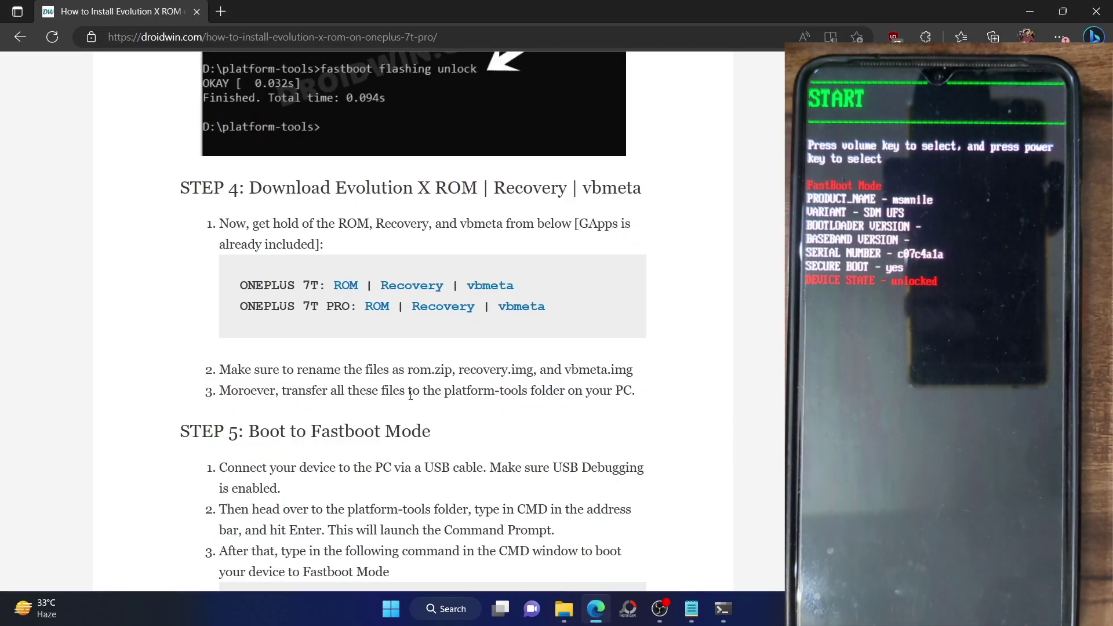
Open DroidWin's Fastboot Drivers guide in a new Edge tab, then return to the ROM article
scroll(410, 395, down, 12)
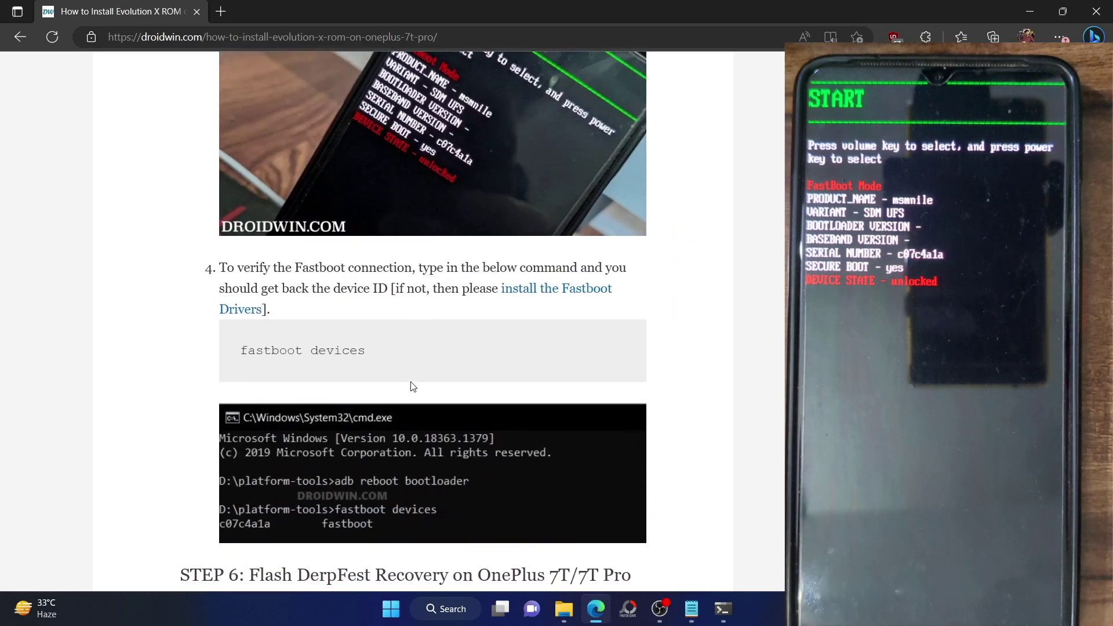
right_click(542, 289)
click(566, 301)
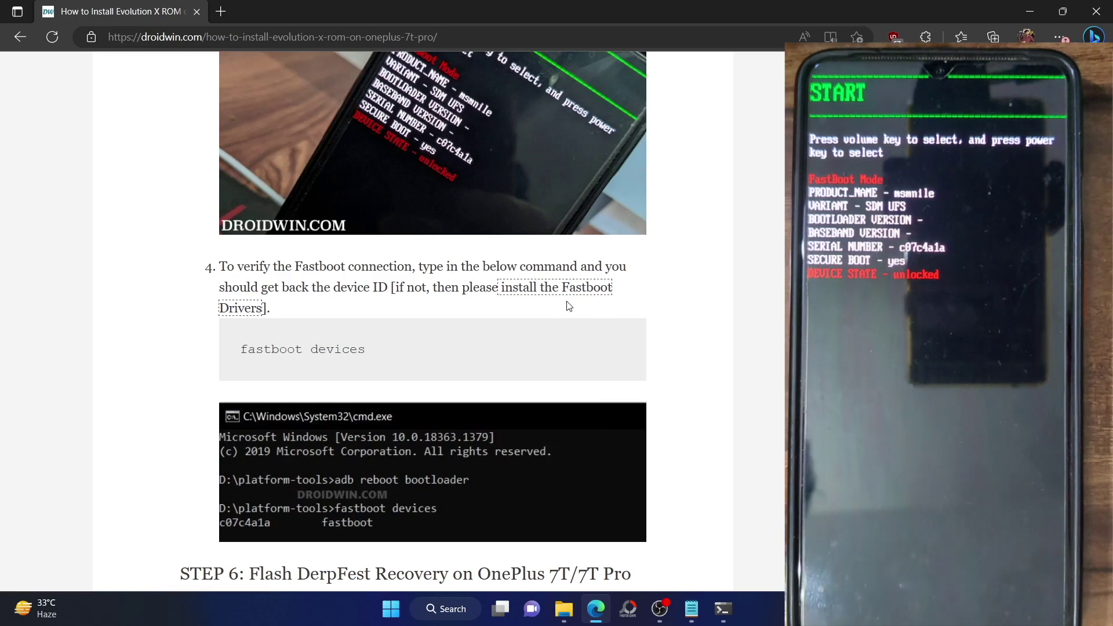
click(265, 14)
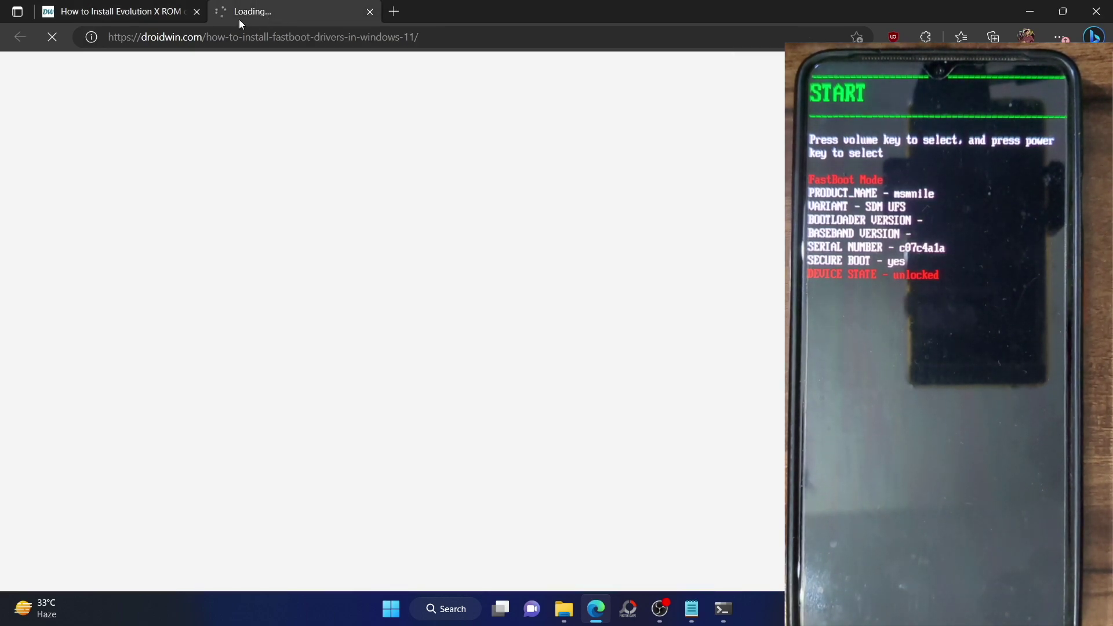
click(166, 14)
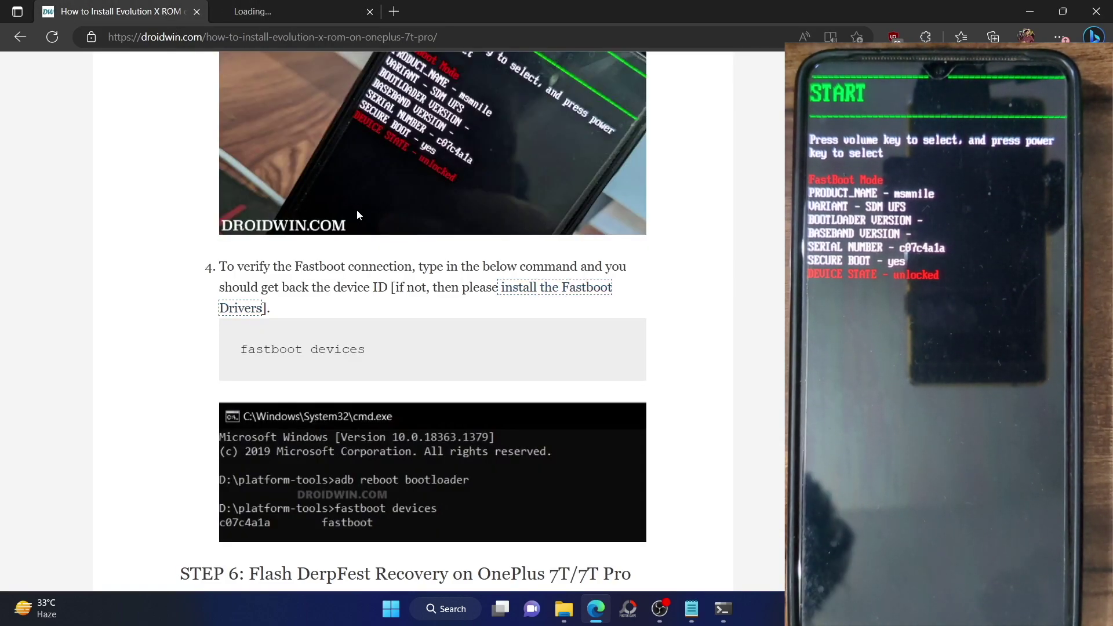
click(724, 608)
Reselect the phone's serial in the Command Prompt fastboot output
click(756, 537)
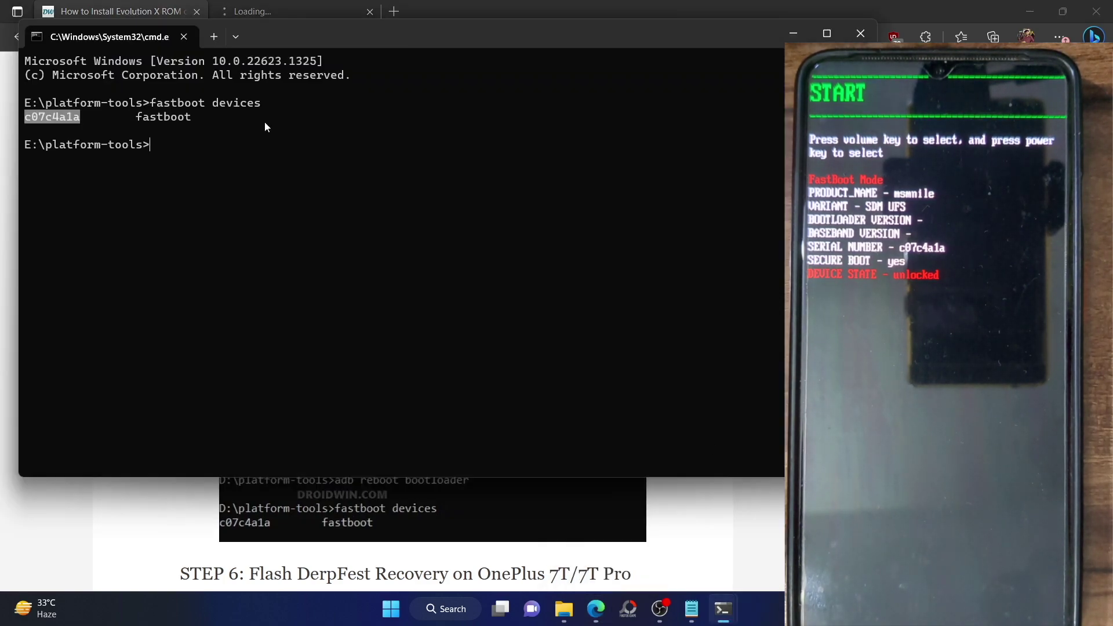
click(48, 120)
double_click(48, 120)
Recheck the rom zip, recovery and vbmeta files in platform-tools, then clear the selection
click(549, 611)
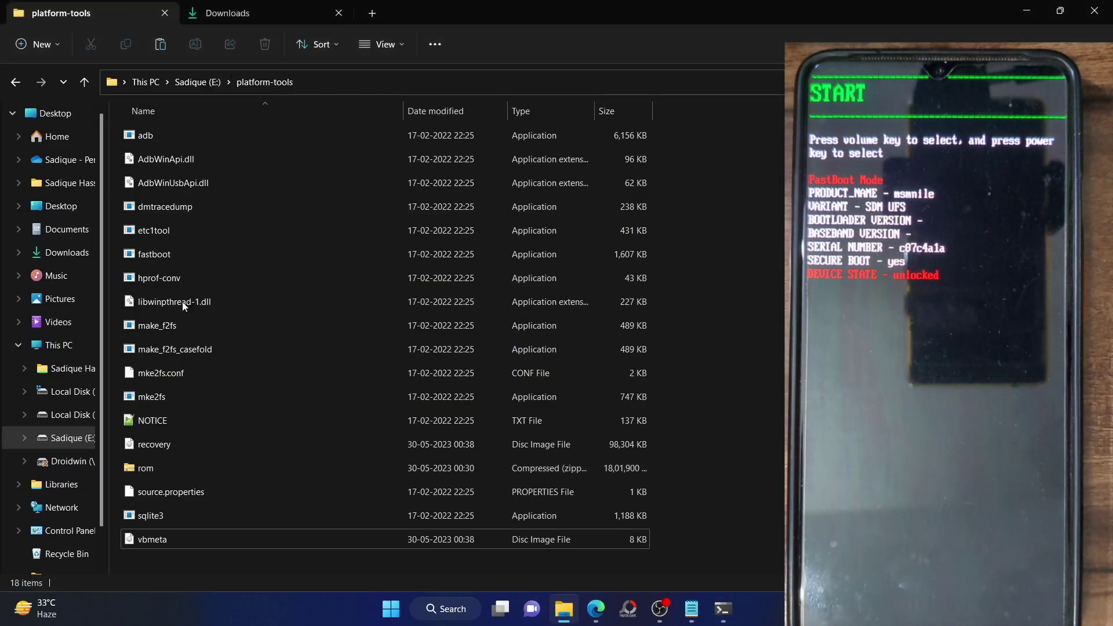
click(137, 468)
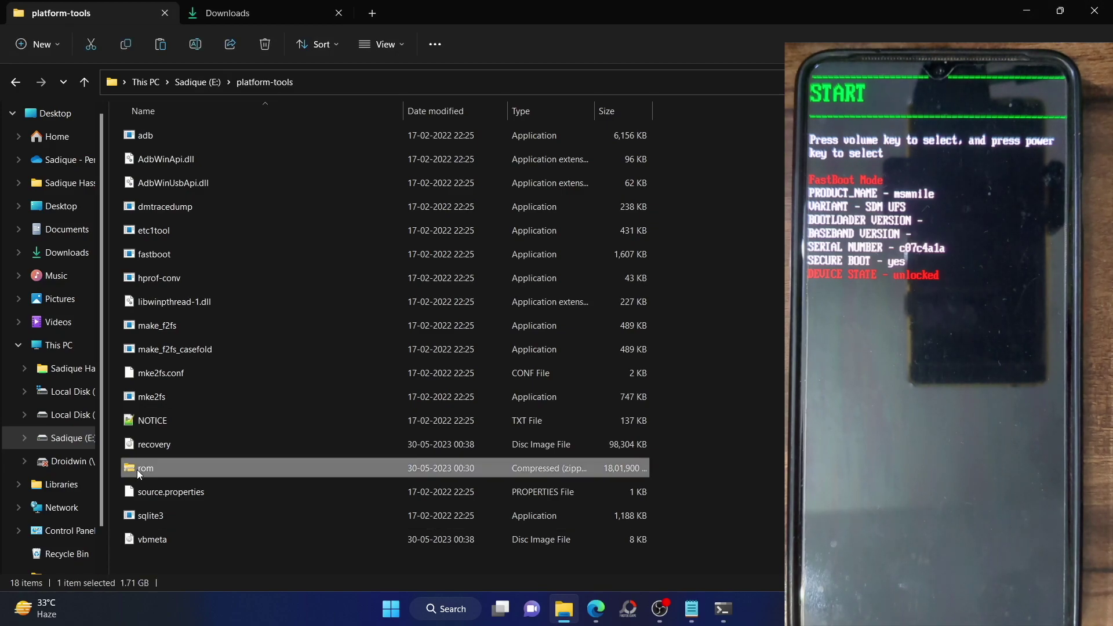
click(155, 446)
click(186, 538)
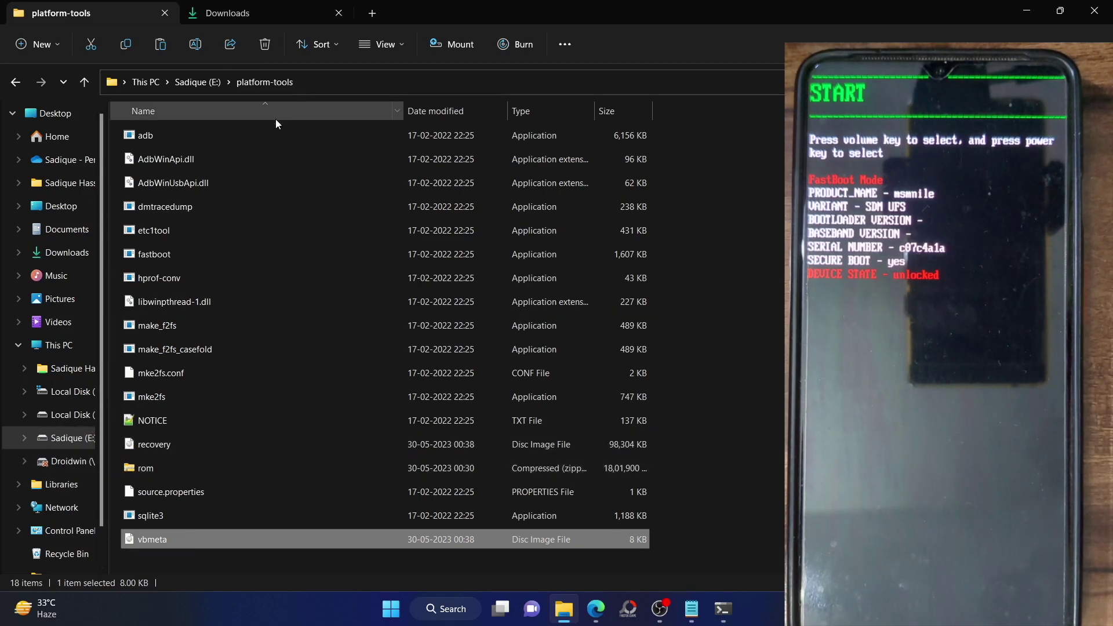
key(ctrl+space)
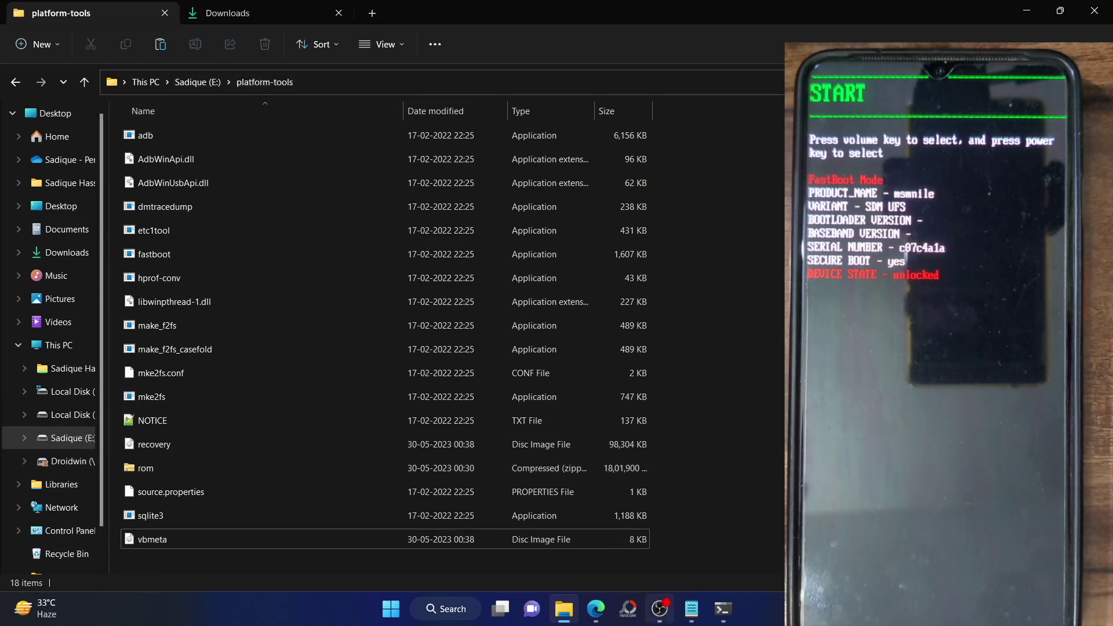
click(723, 609)
Run 'fastboot -w' to format userdata and erase metadata, finishing in 10.458s
click(778, 537)
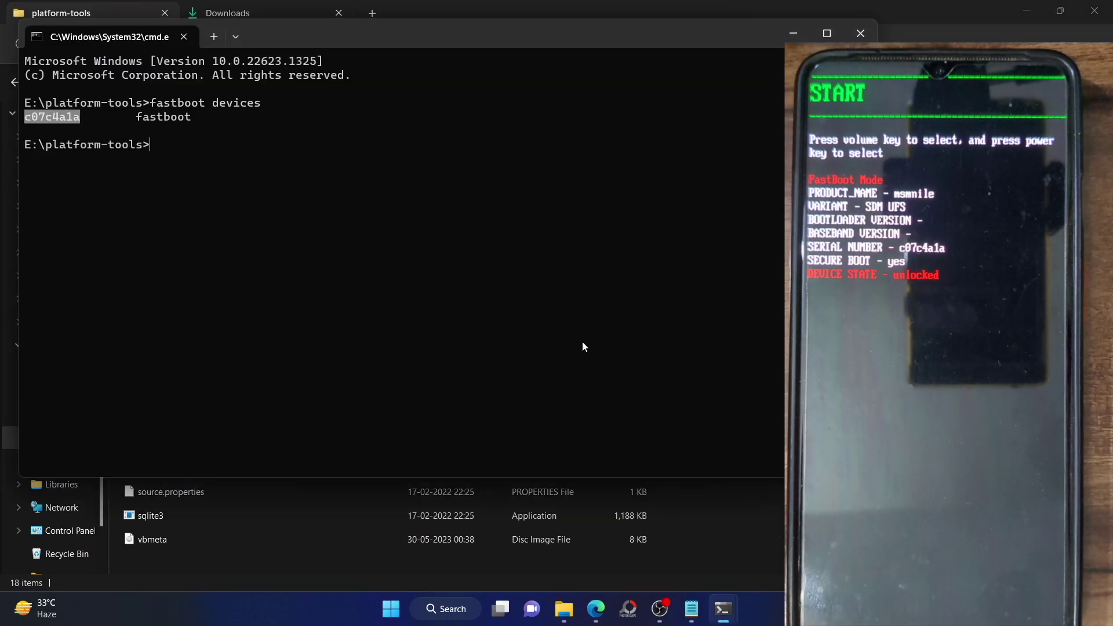
click(418, 165)
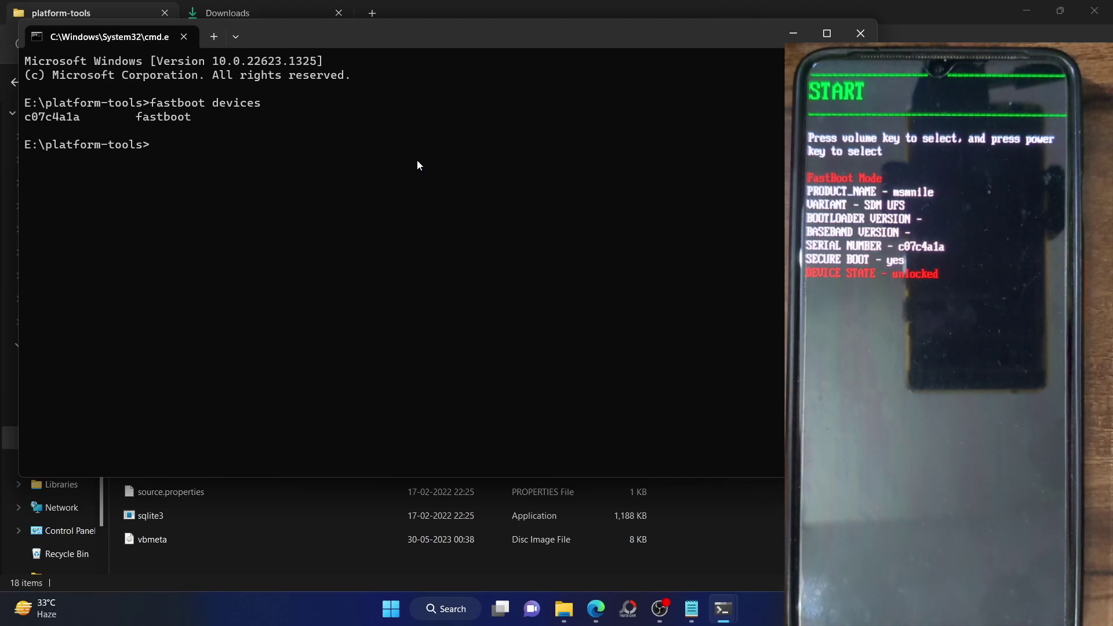
text(f)
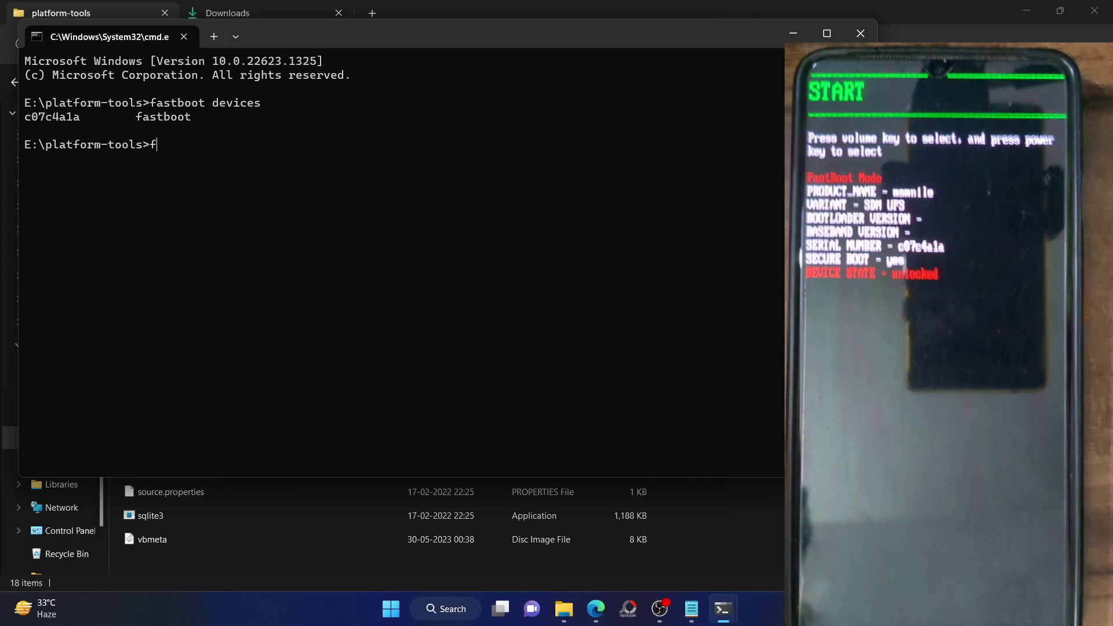
text(astboot )
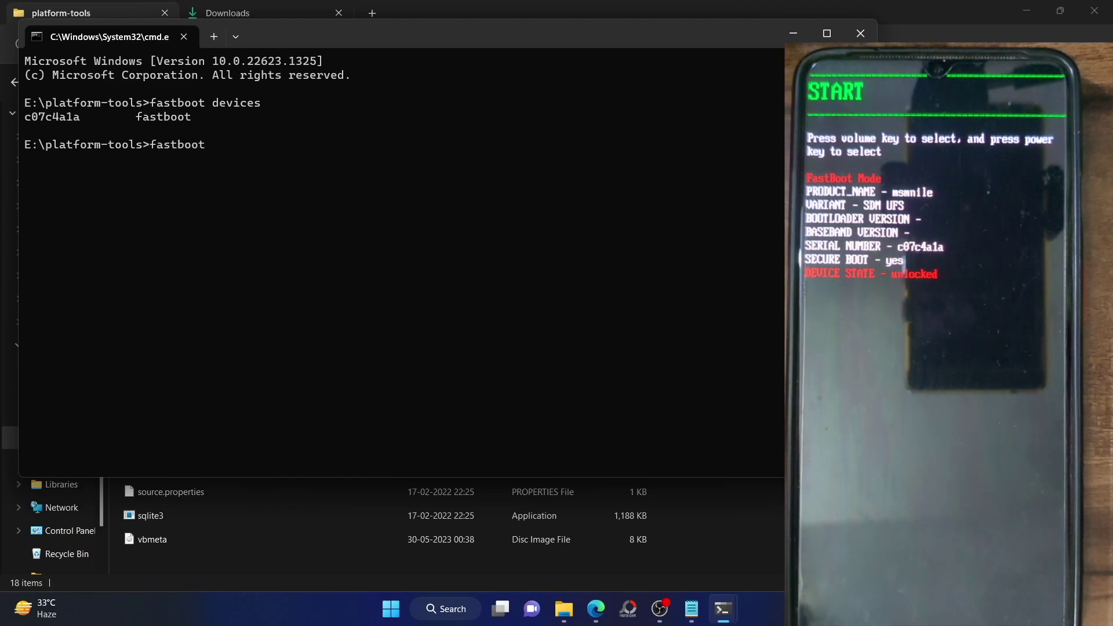
text(-w)
key(Return)
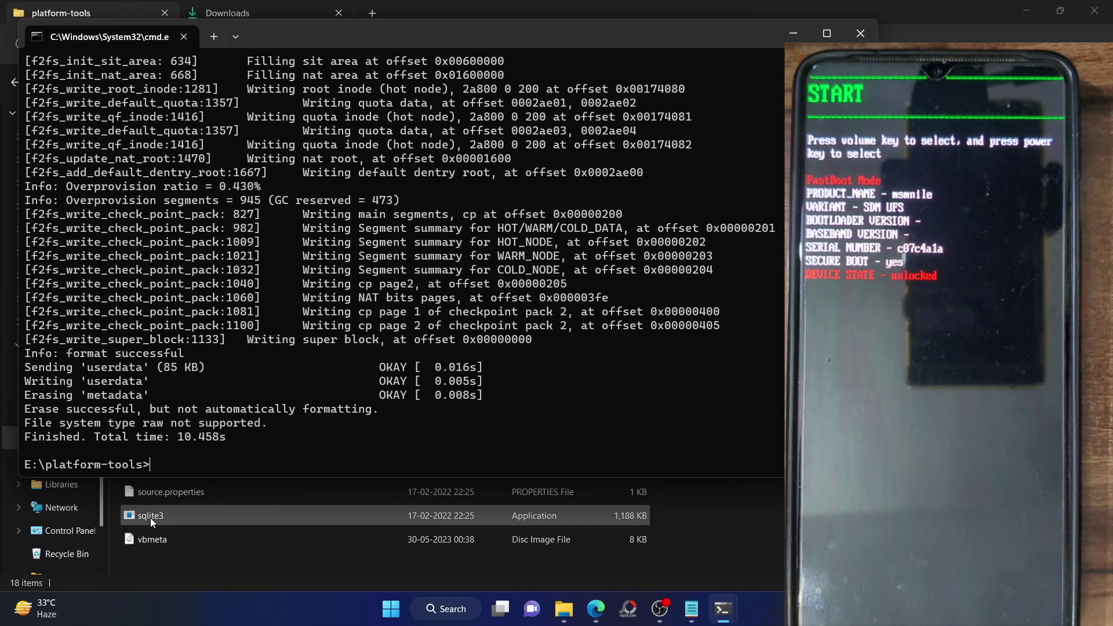
mouse_move(612, 609)
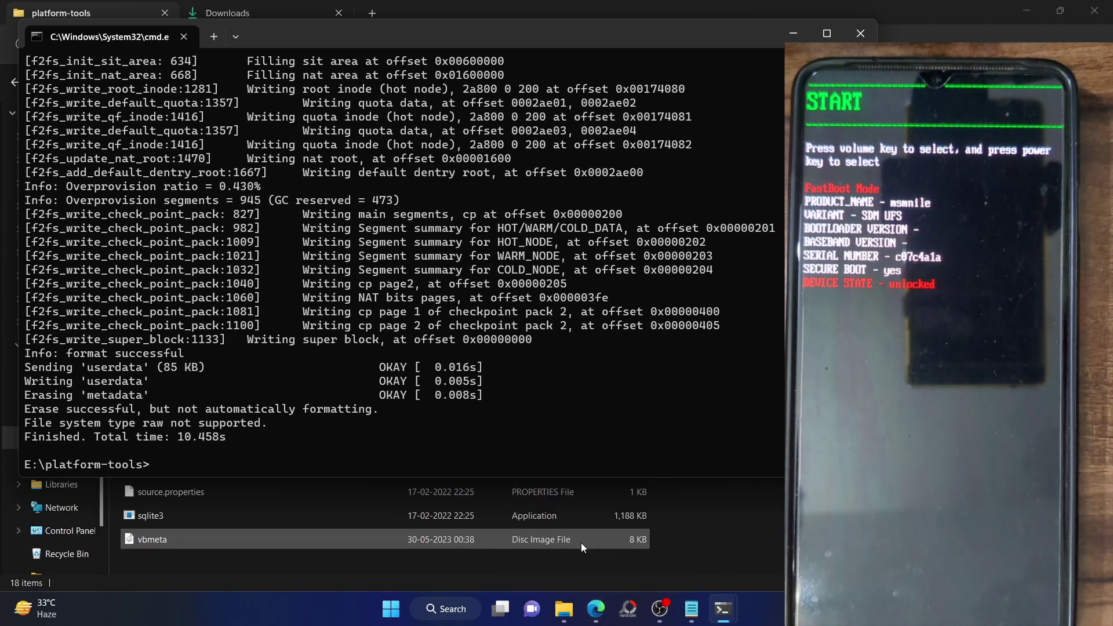
Scroll the guide to Step 6 and select the 'fastboot flash vbmeta vbmeta.img' line
click(595, 608)
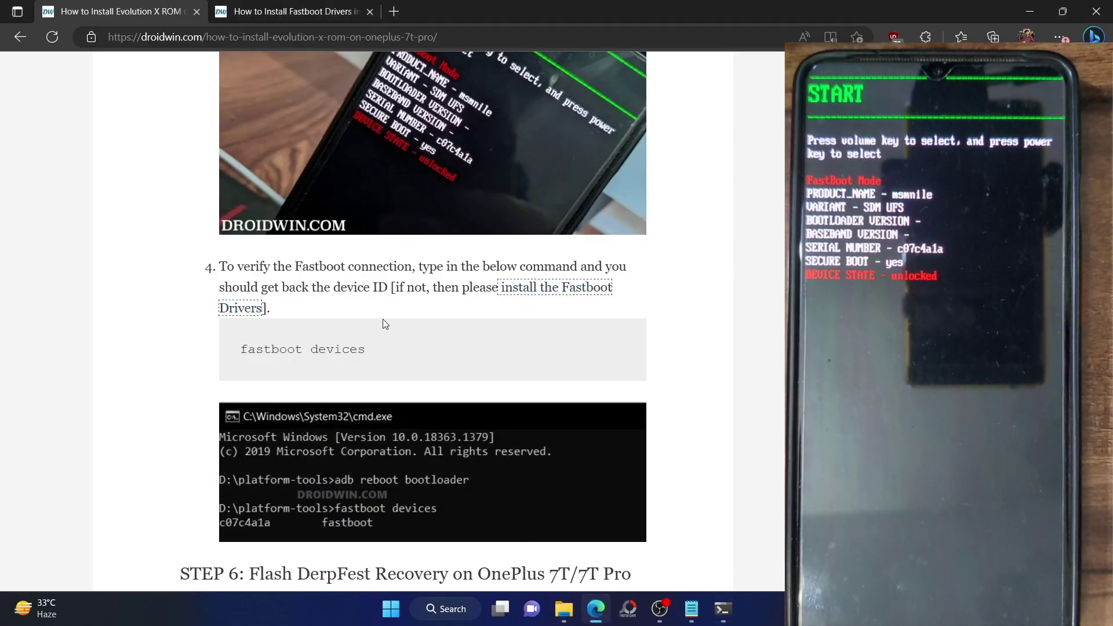
scroll(381, 319, down, 7)
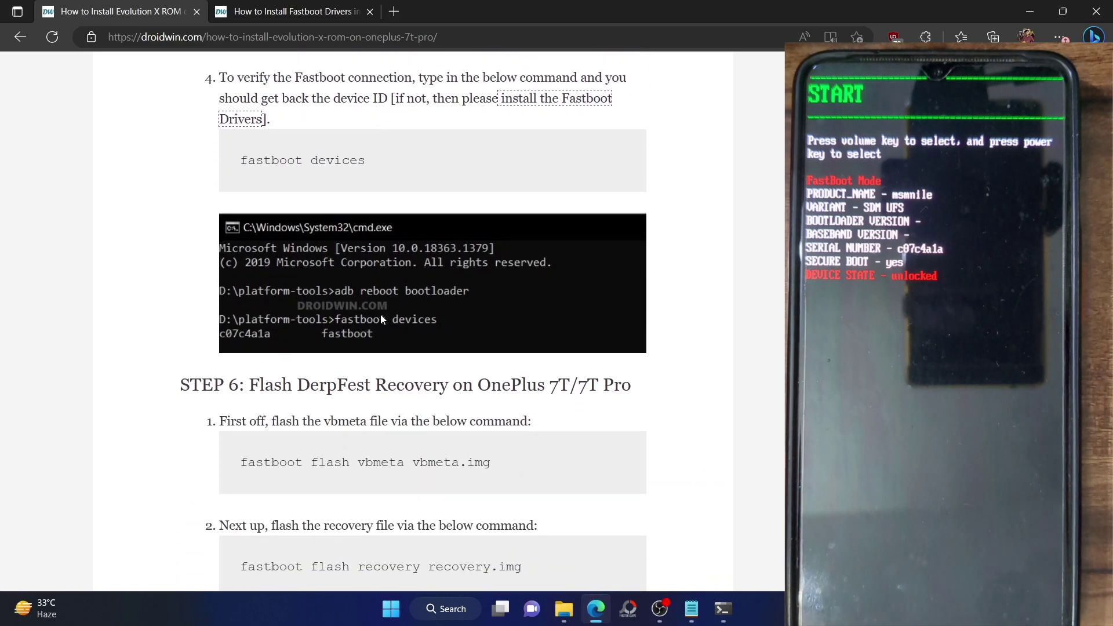
scroll(380, 315, down, 2)
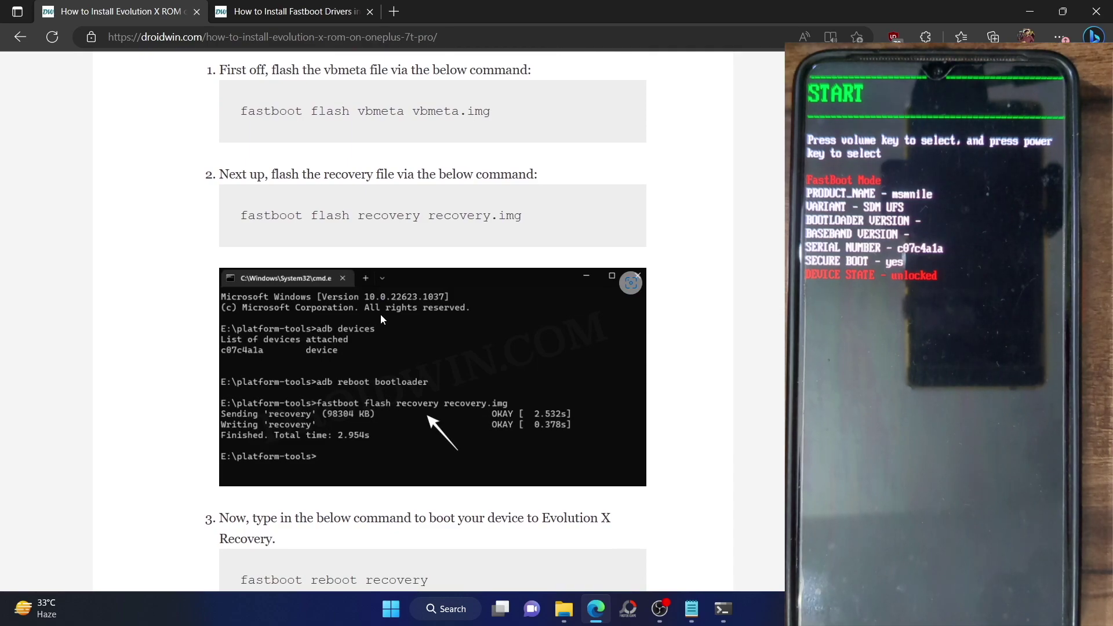
triple_click(376, 116)
key(ctrl+c)
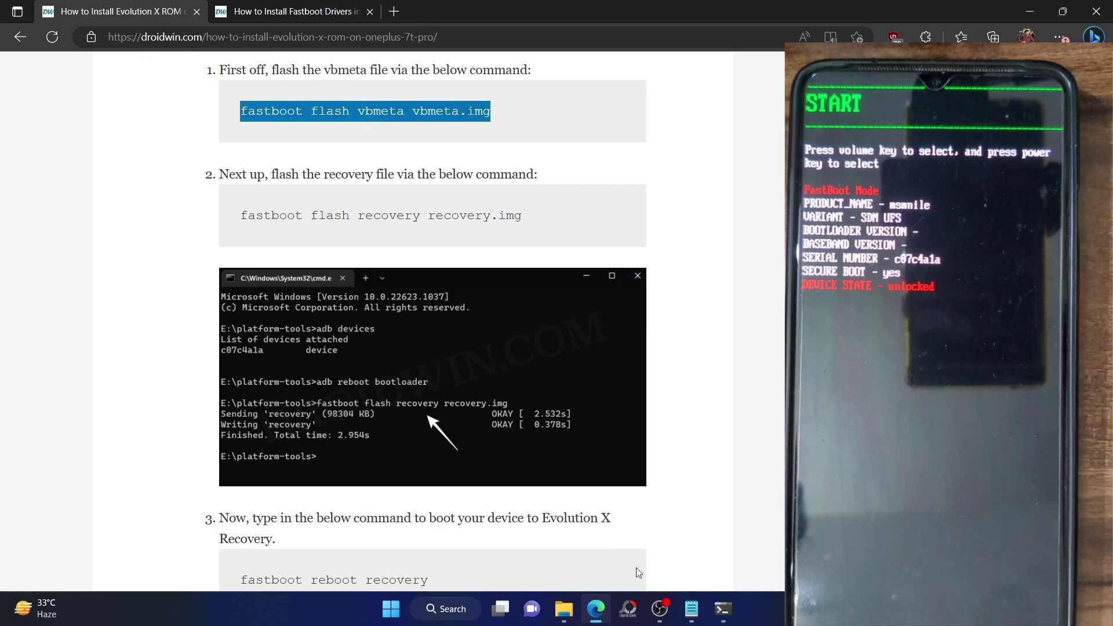
click(564, 609)
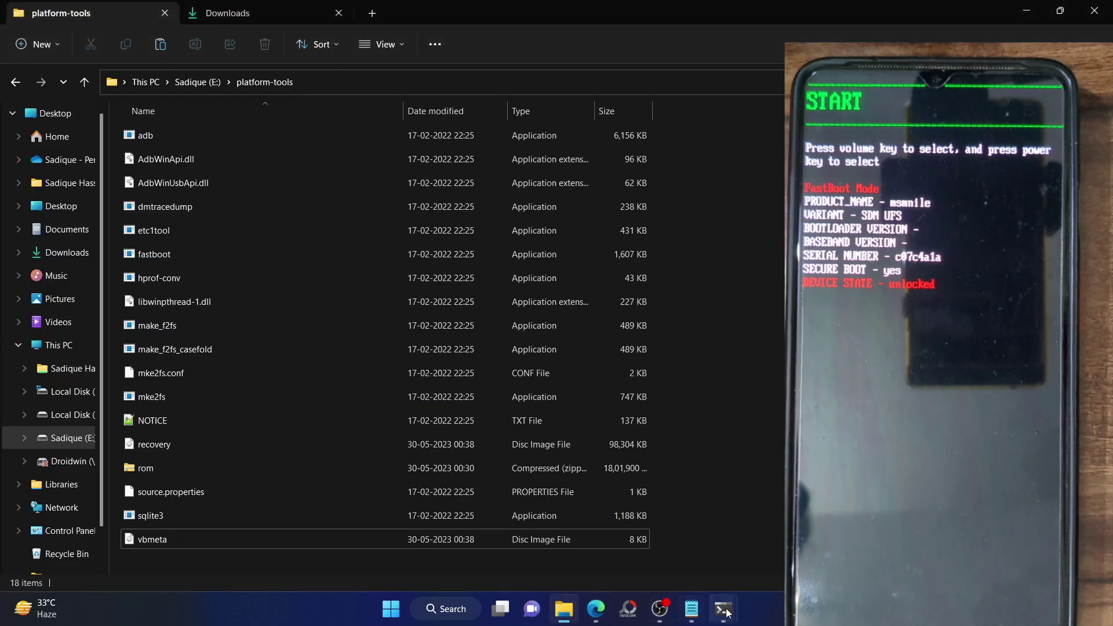
Paste and run 'fastboot flash vbmeta vbmeta.img', with both steps OKAY in 0.059s
mouse_move(729, 613)
click(643, 539)
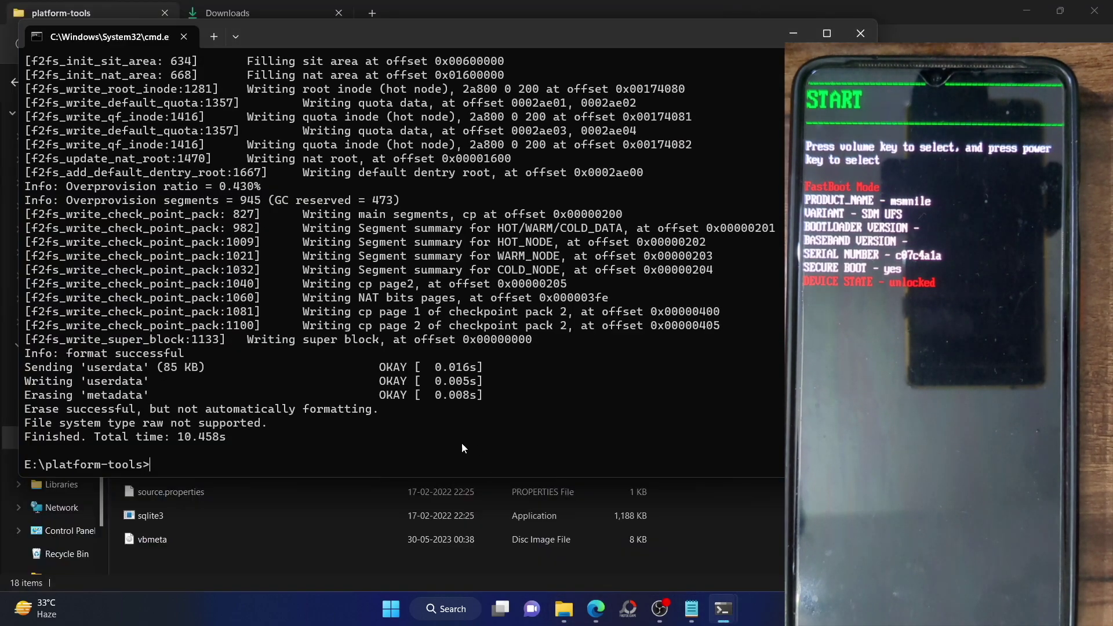
right_click(376, 465)
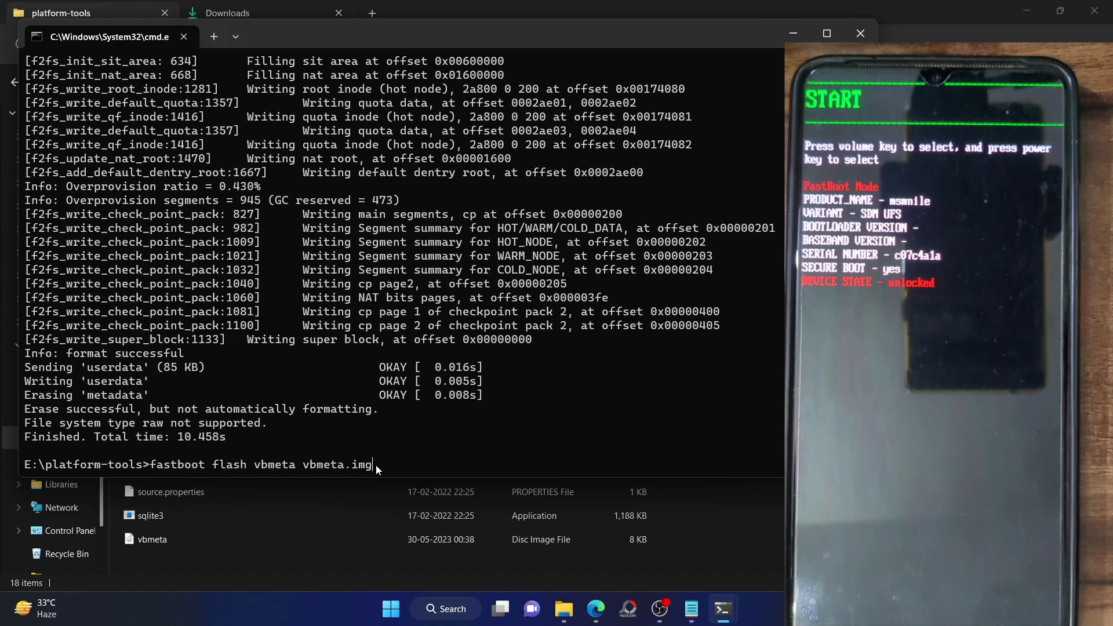
key(Return)
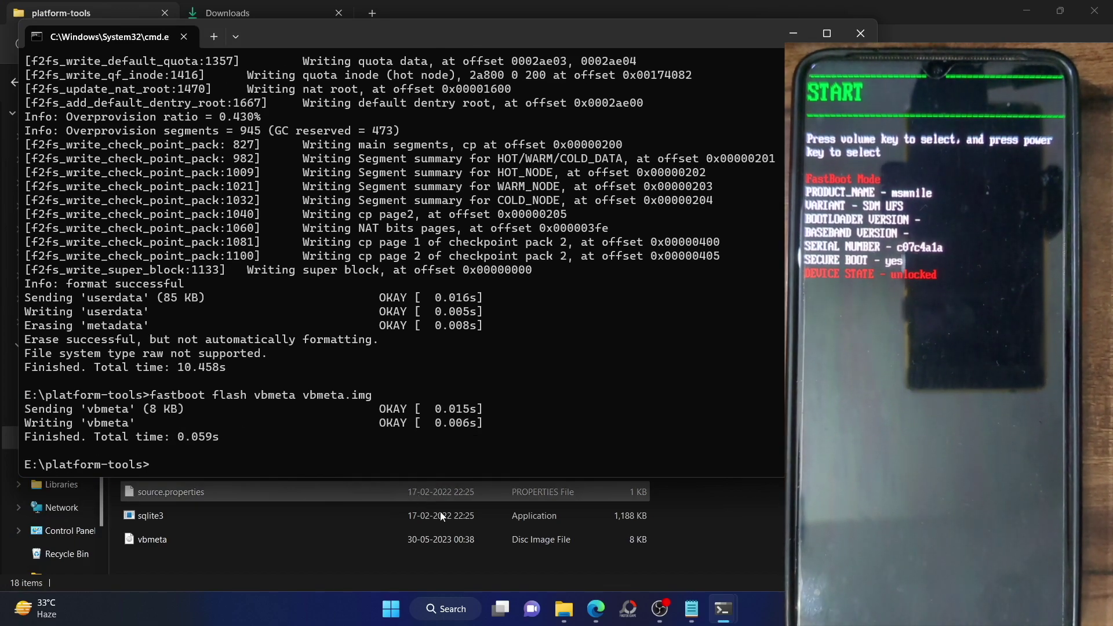
Select the guide's 'fastboot flash recovery recovery.img' command
click(596, 608)
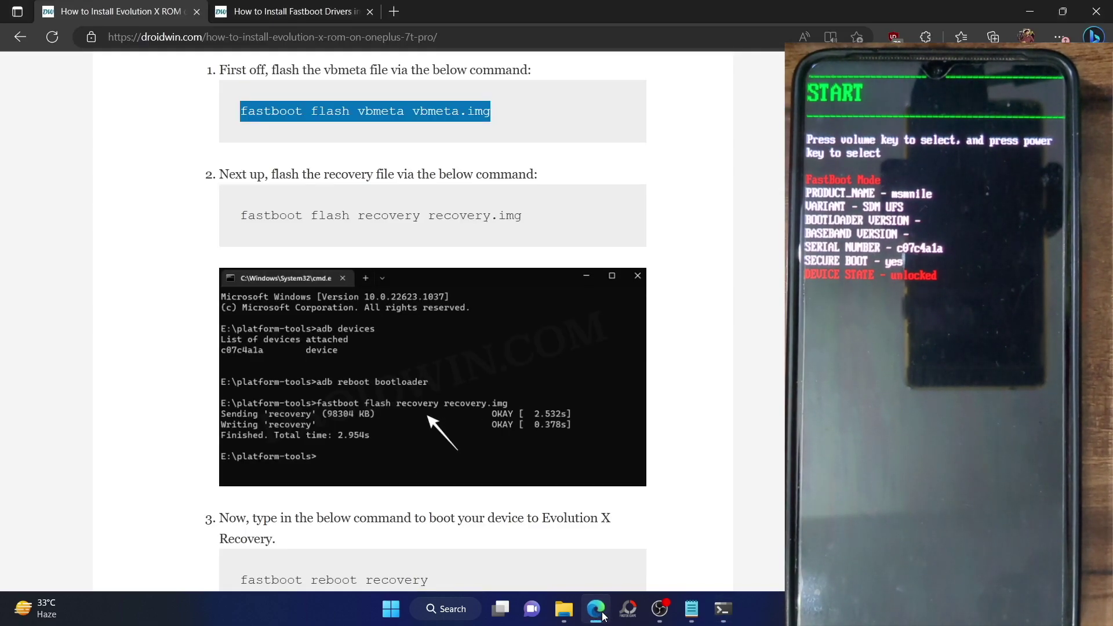
click(376, 216)
key(ctrl+c)
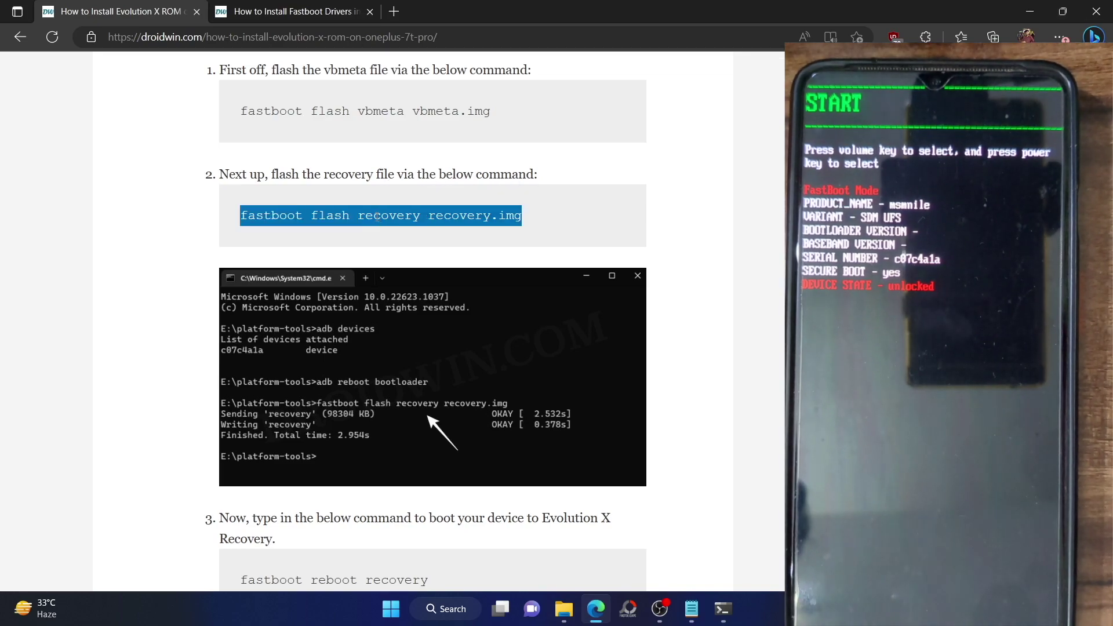
click(568, 613)
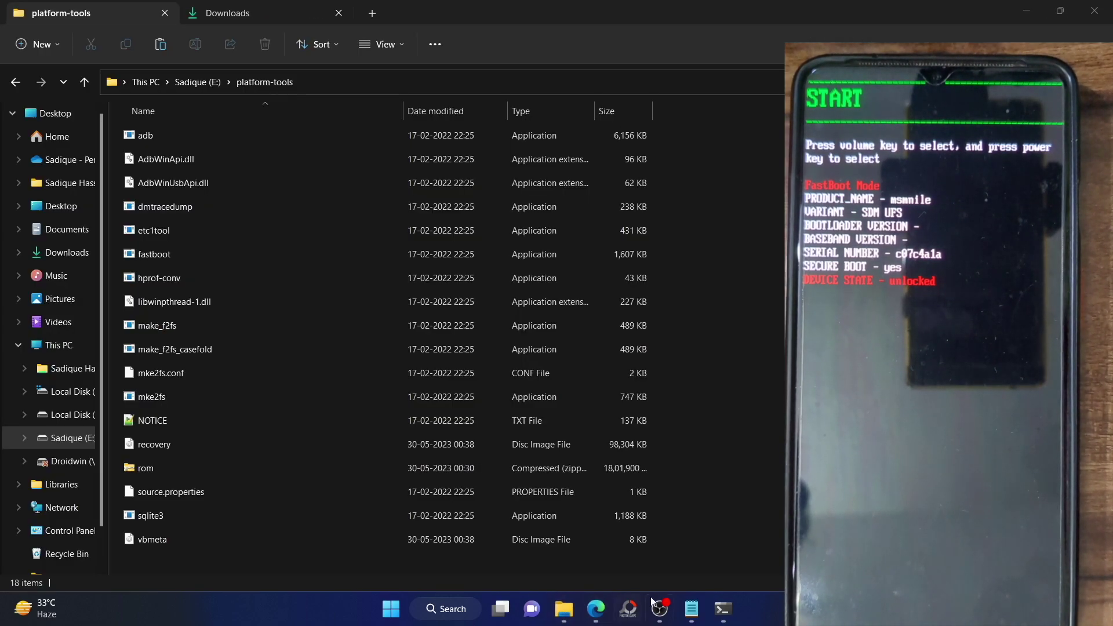
Paste and run 'fastboot flash recovery recovery.img': 98304 KB sent and written OKAY in 3.371s
mouse_move(659, 602)
click(753, 548)
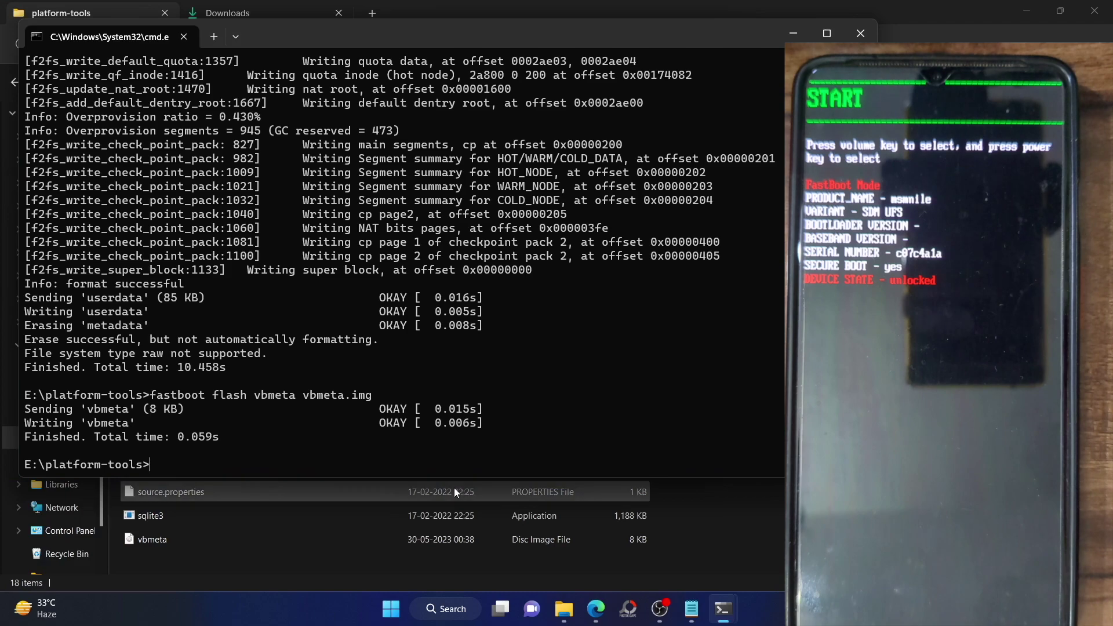
key(ctrl+v)
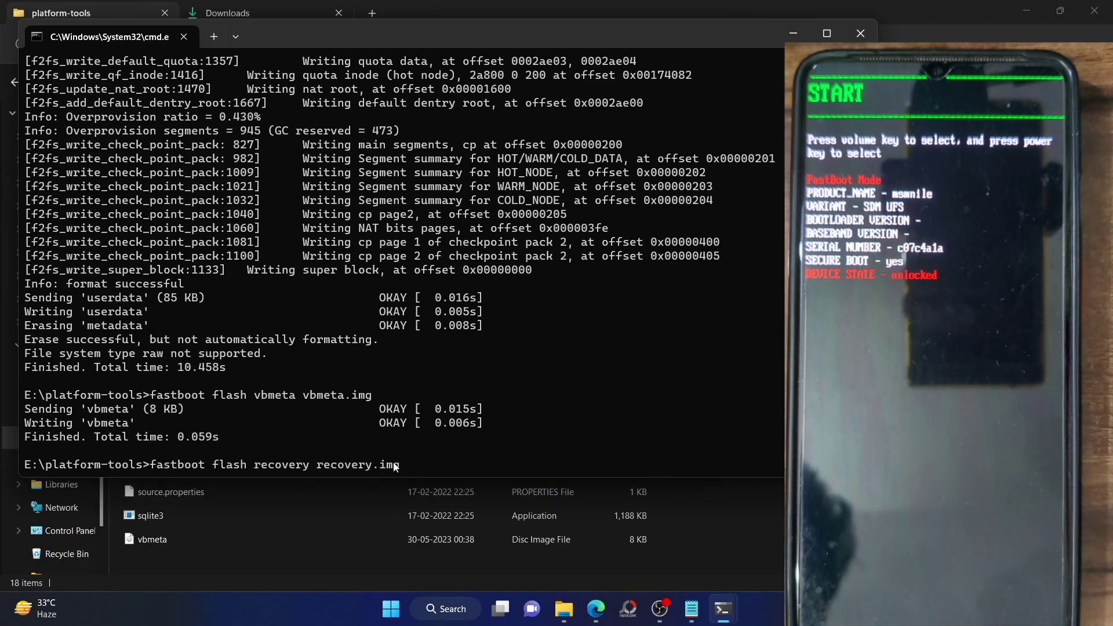
key(Return)
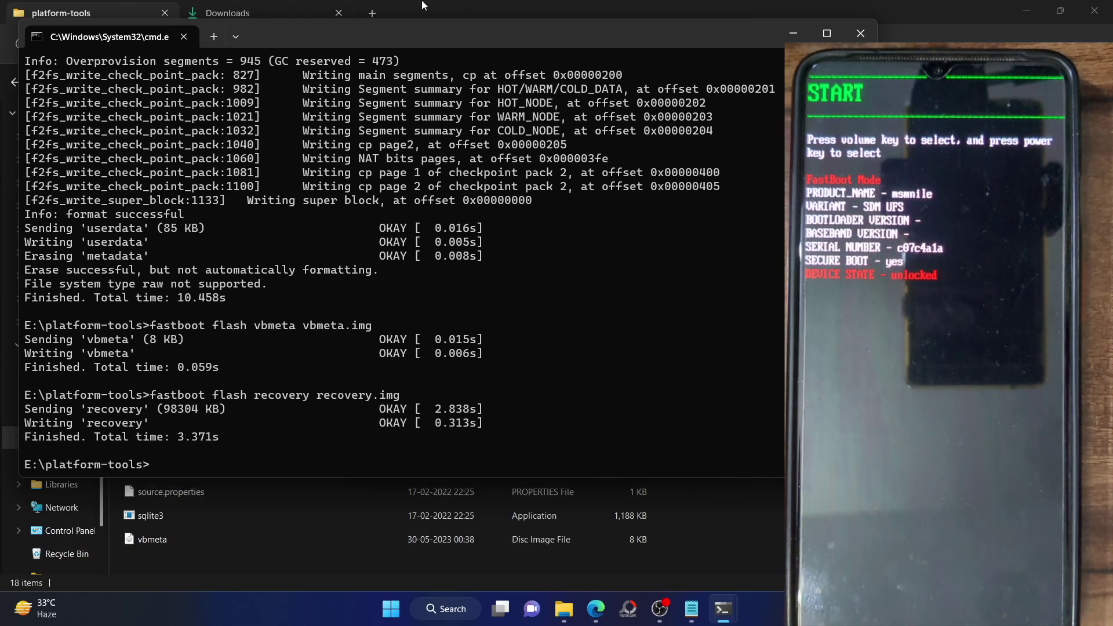
drag(426, 33, 602, 43)
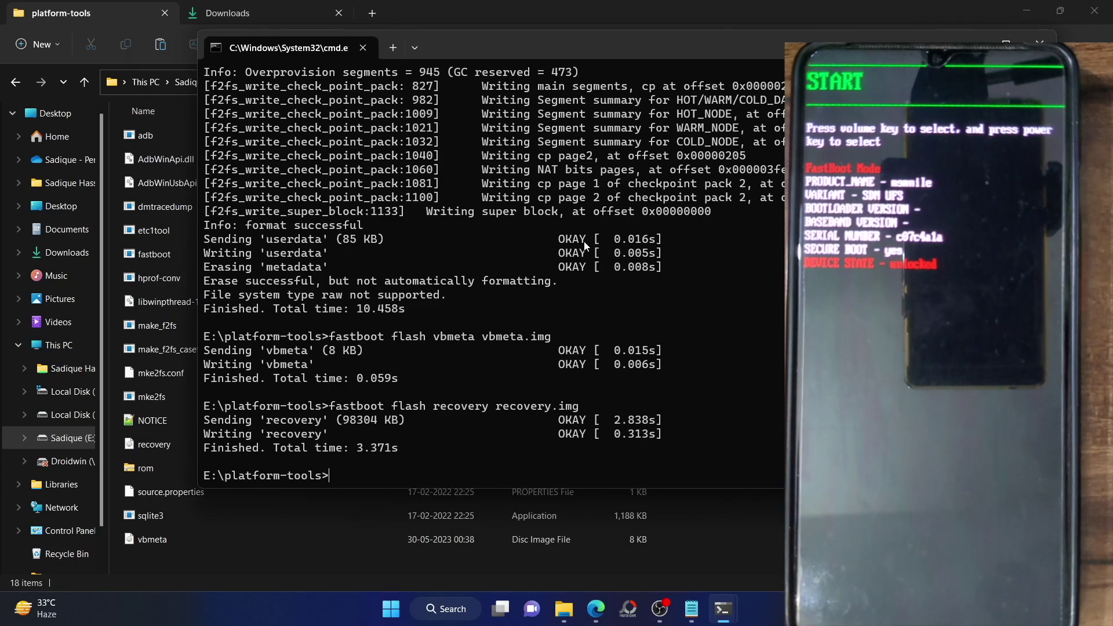
Reboot the phone into recovery with 'fastboot reboot recovery', then return to the DroidWin guide
text(fastboot r)
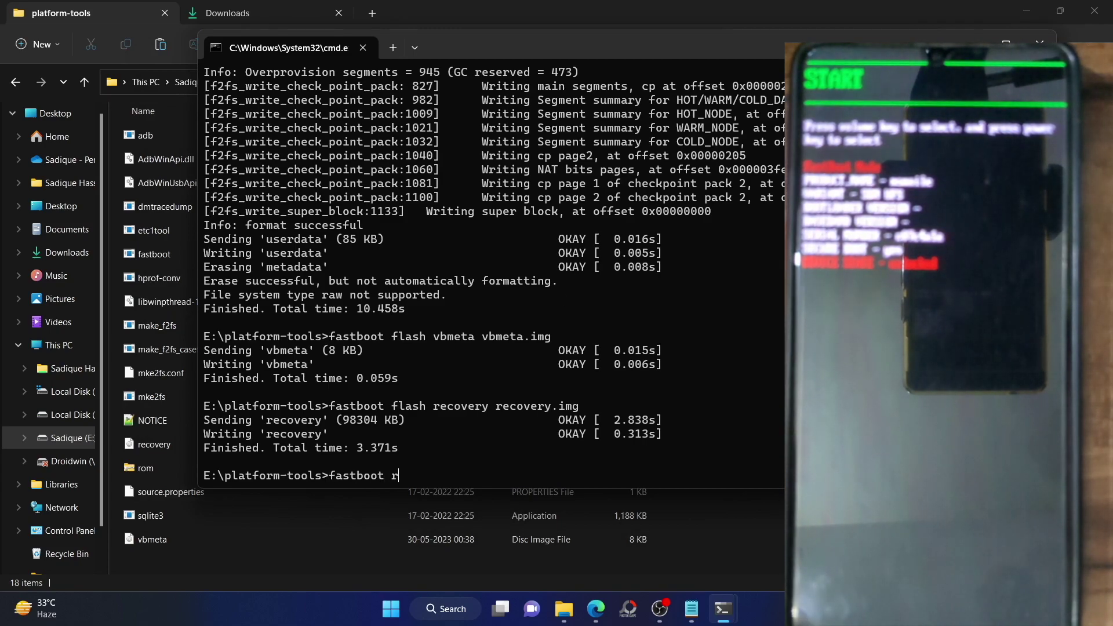
text(eboot recovery)
key(Return)
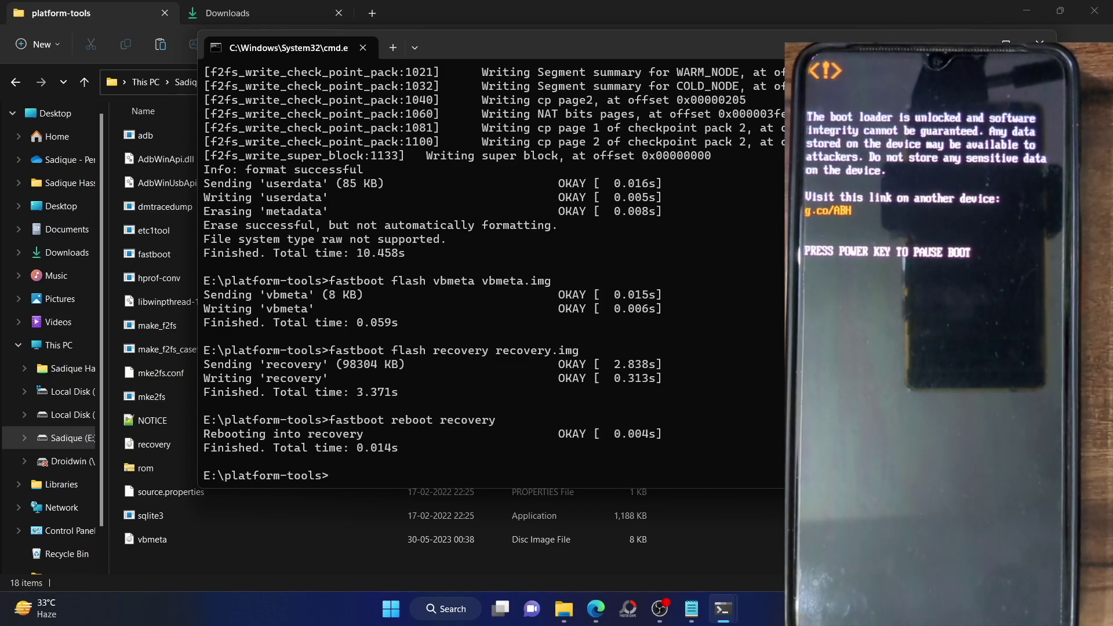
mouse_move(567, 610)
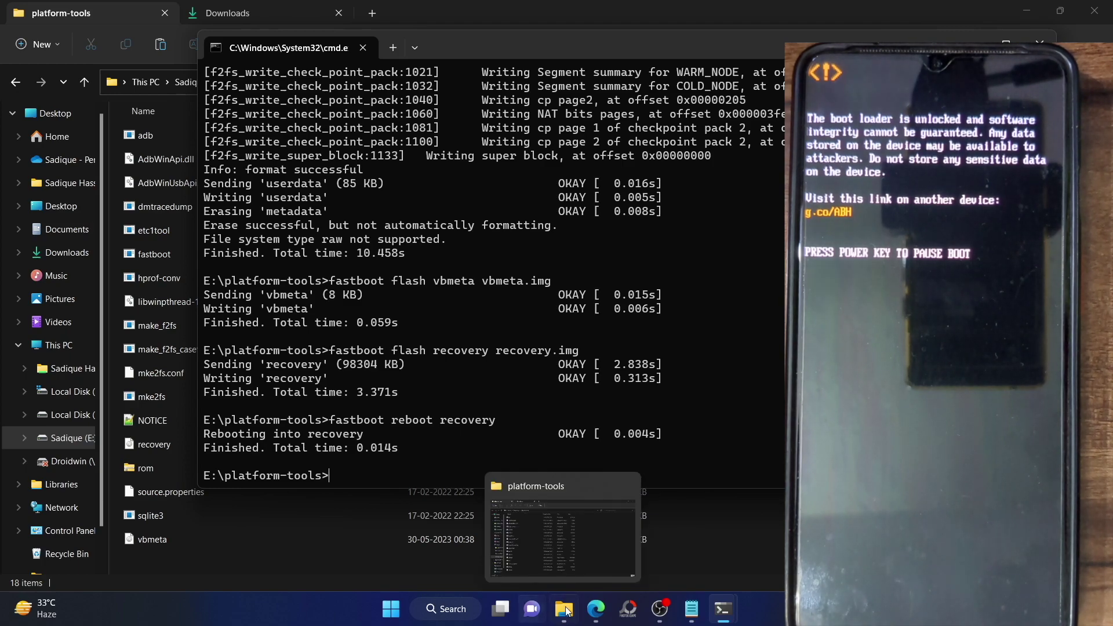
click(600, 593)
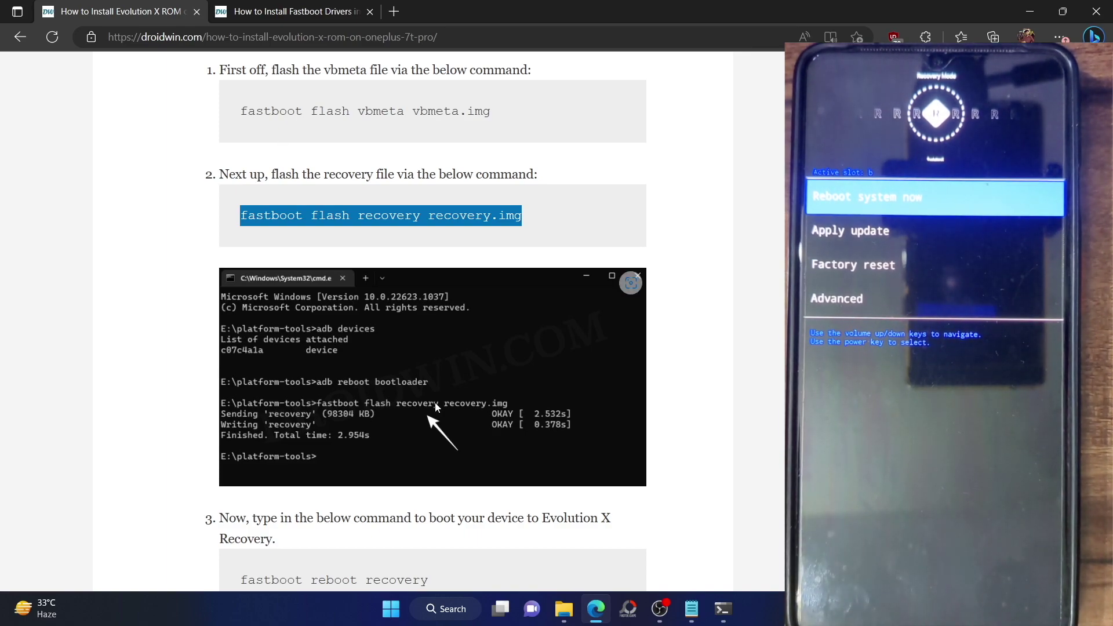
Scroll the DroidWin article down toward the Step 7 Evolution X install instructions
scroll(435, 403, down, 10)
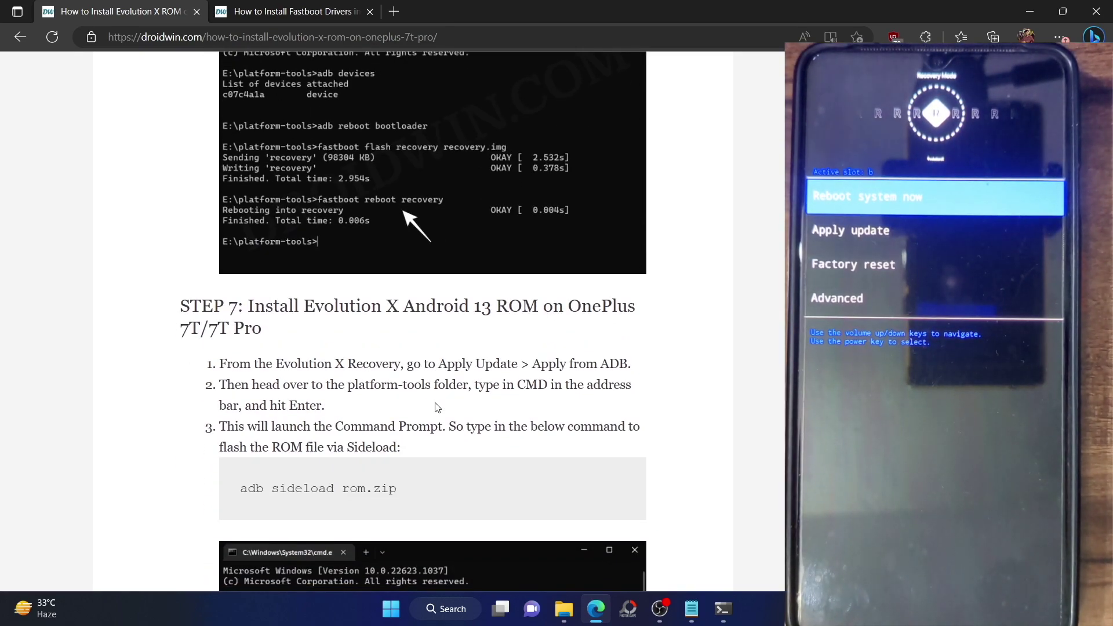
Check that the rom zip sits in platform-tools next to the recovery and vbmeta images
click(574, 609)
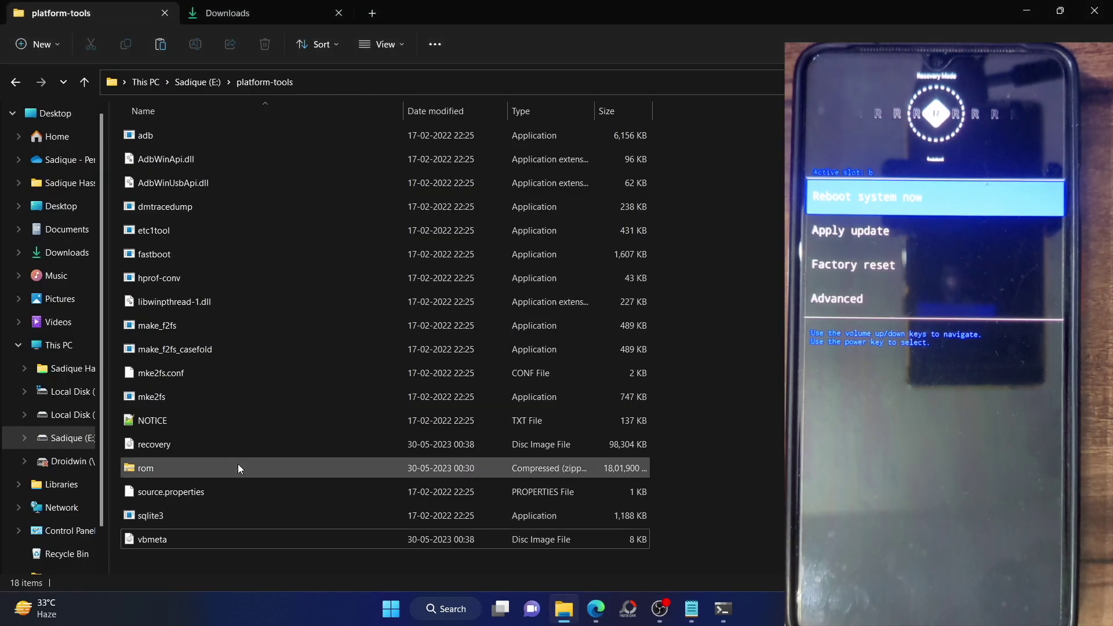
click(188, 461)
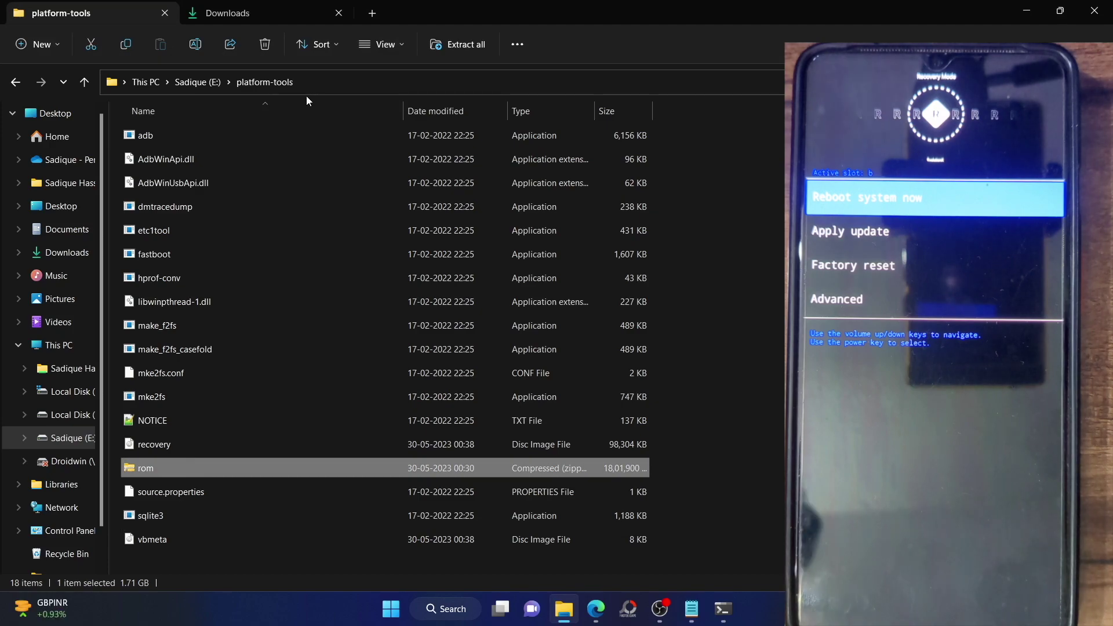
click(800, 348)
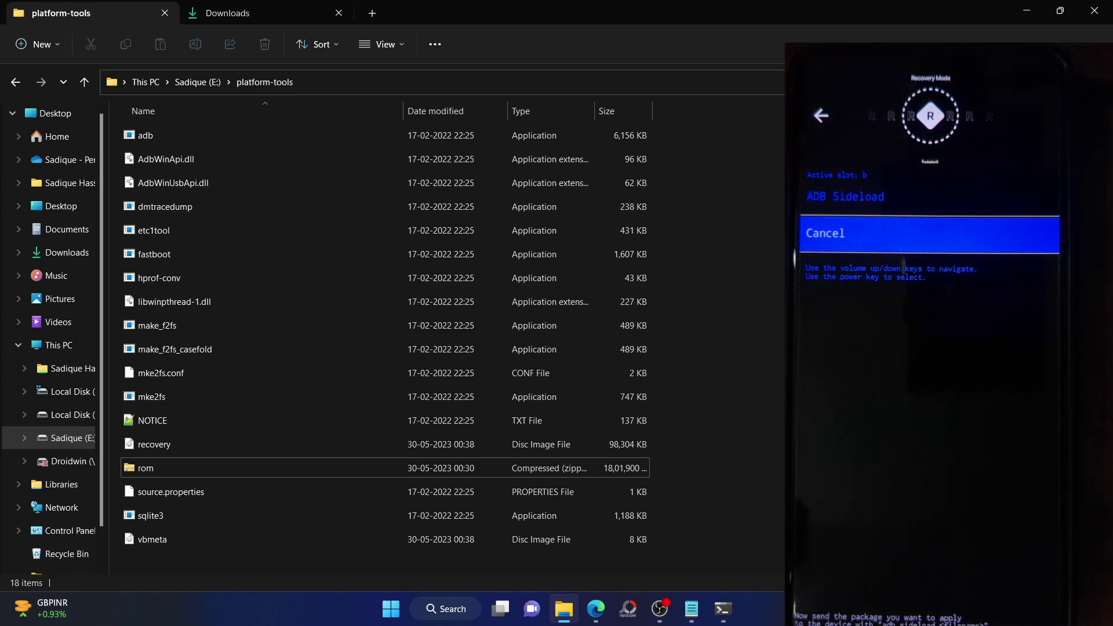
Run 'adb devices' in Command Prompt and confirm the phone is listed in sideload state
click(729, 619)
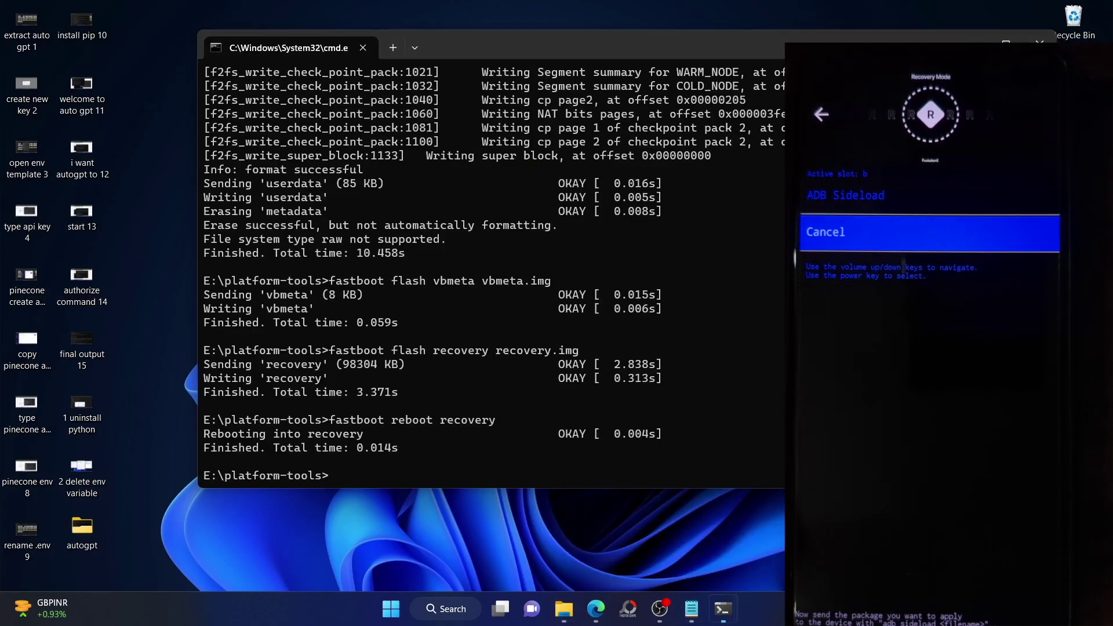
click(686, 474)
text(a)
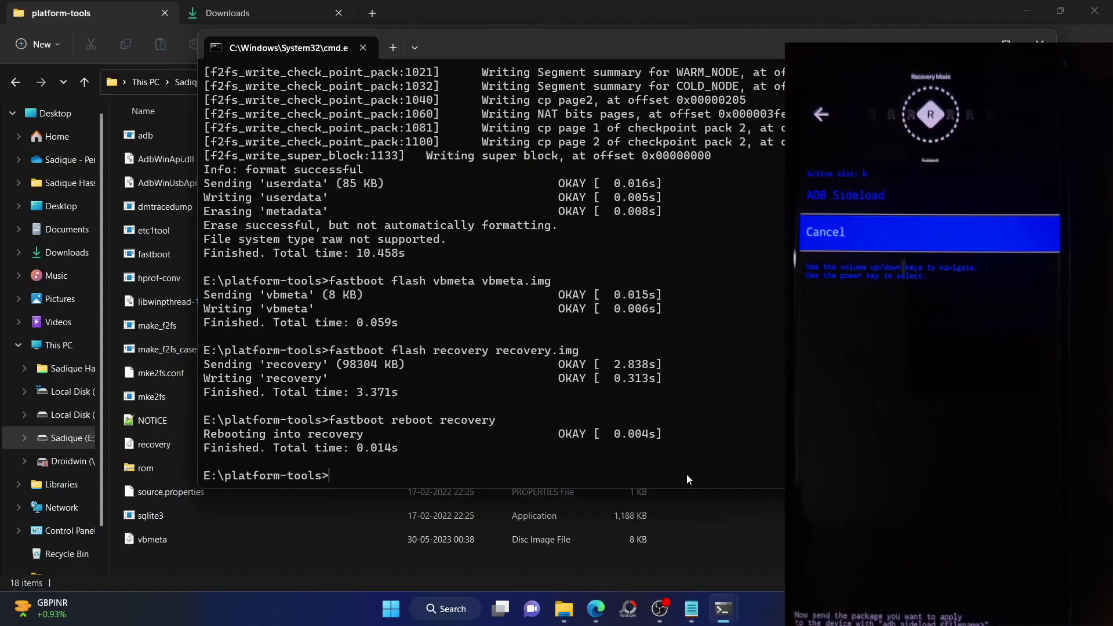
text(db devices)
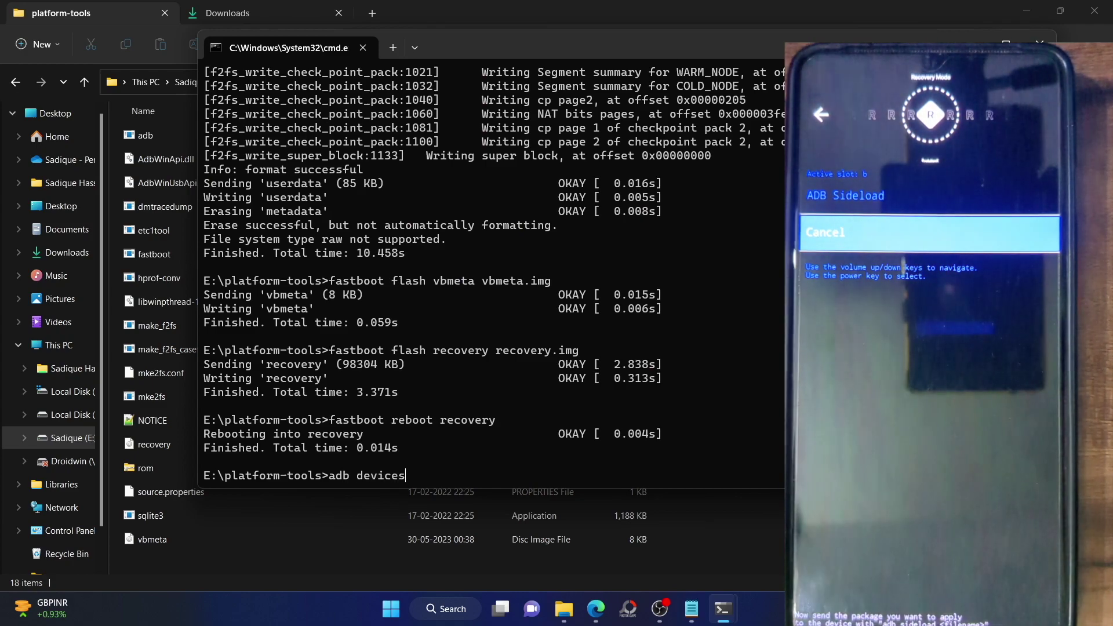
key(Return)
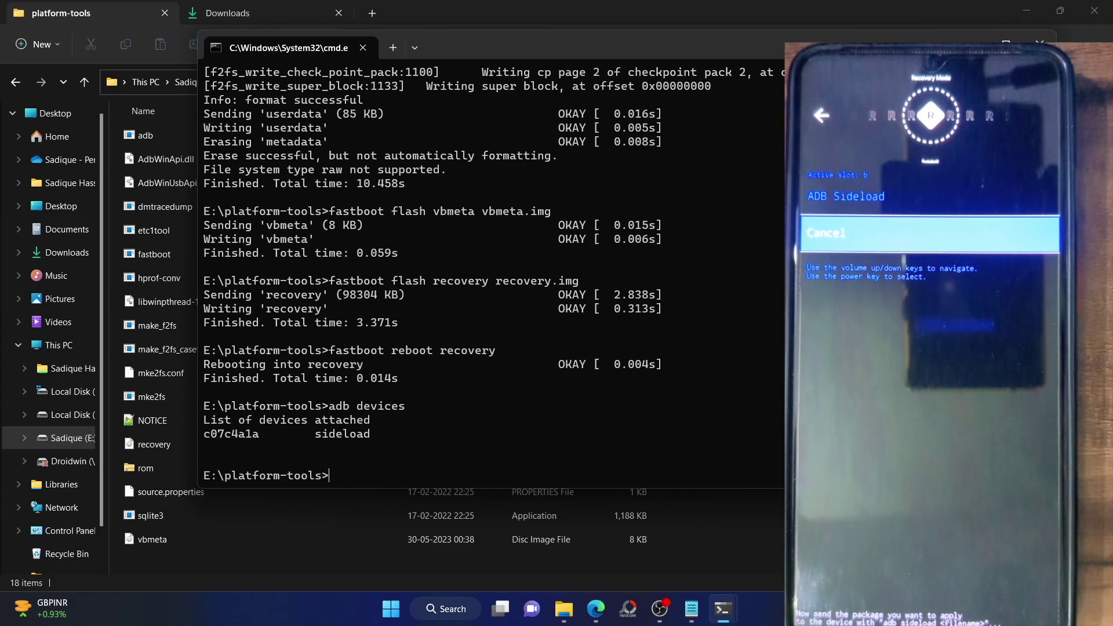
double_click(328, 435)
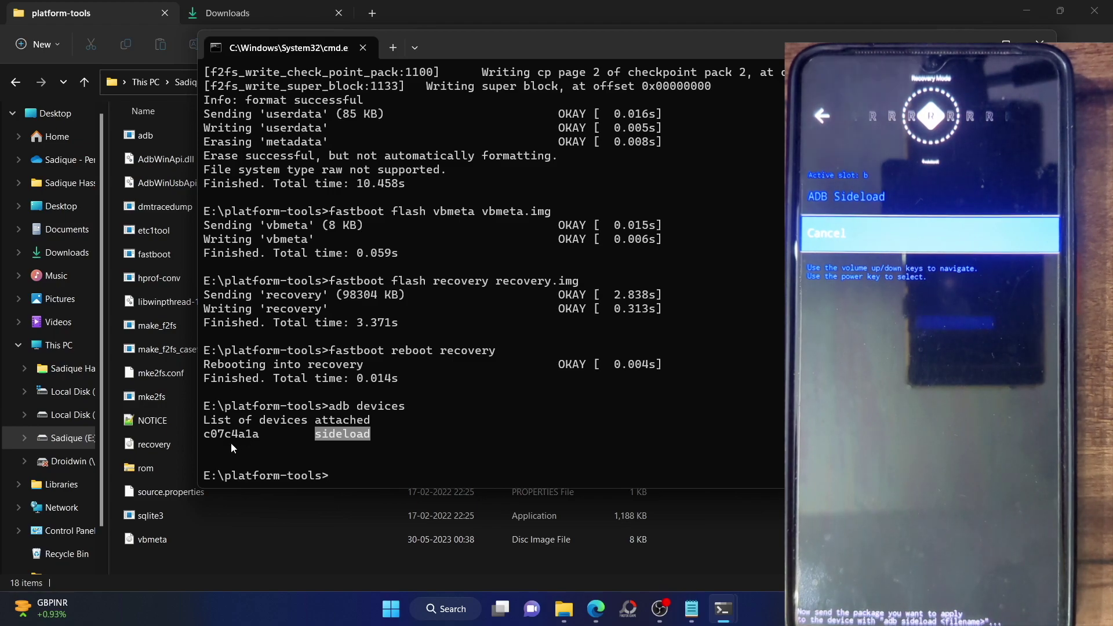
Select the rom zip in platform-tools, then type 'adb sideload rom.zip' at the prompt
click(151, 471)
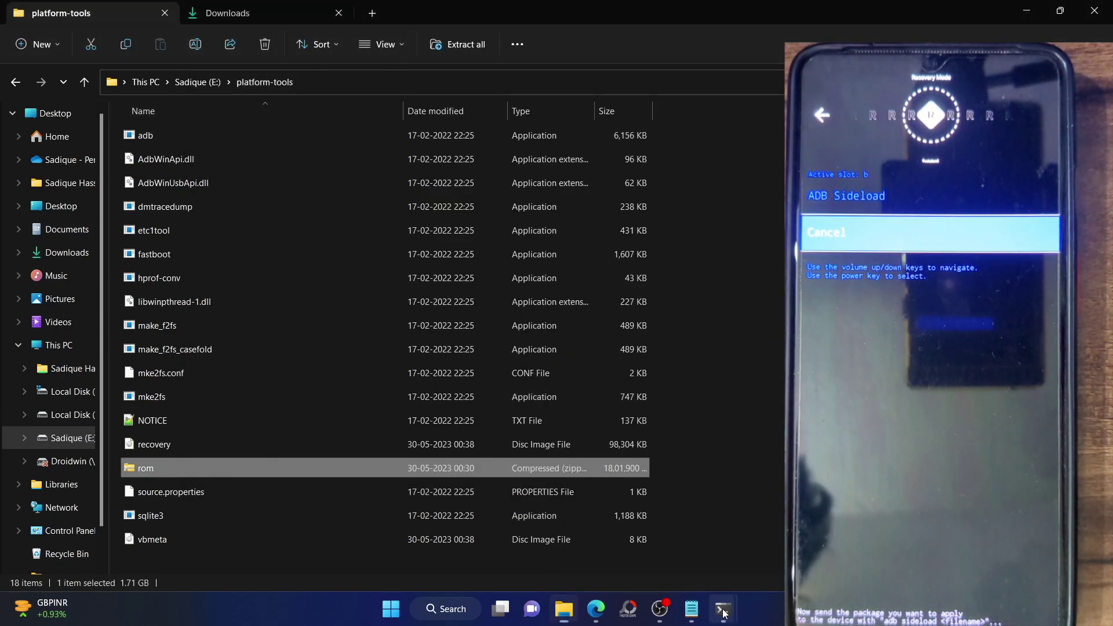
mouse_move(728, 605)
click(741, 520)
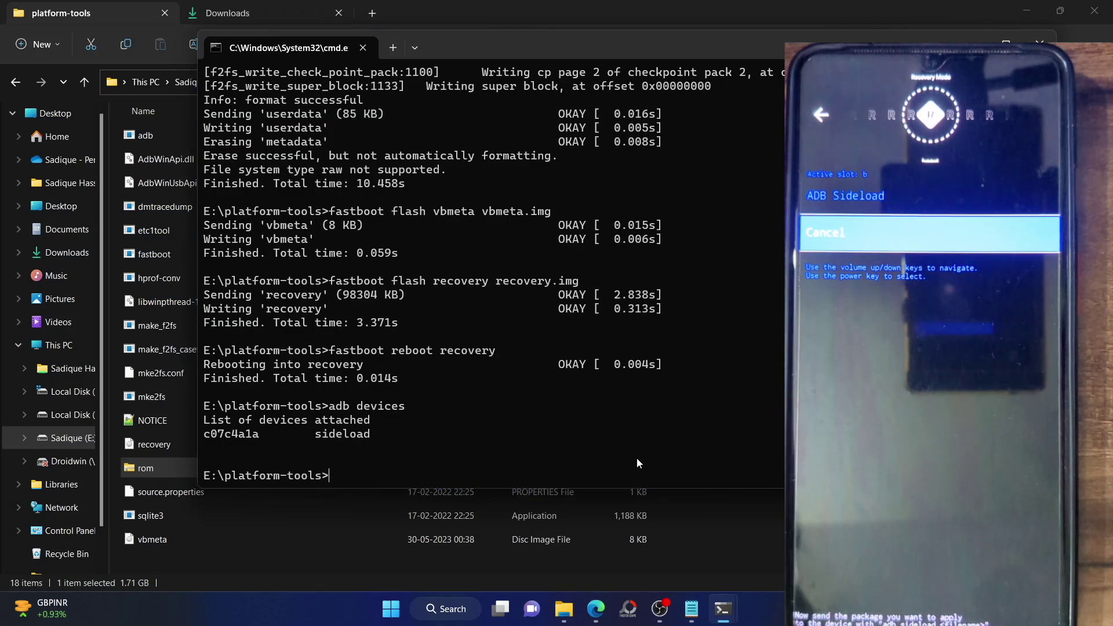
text(adb sidel)
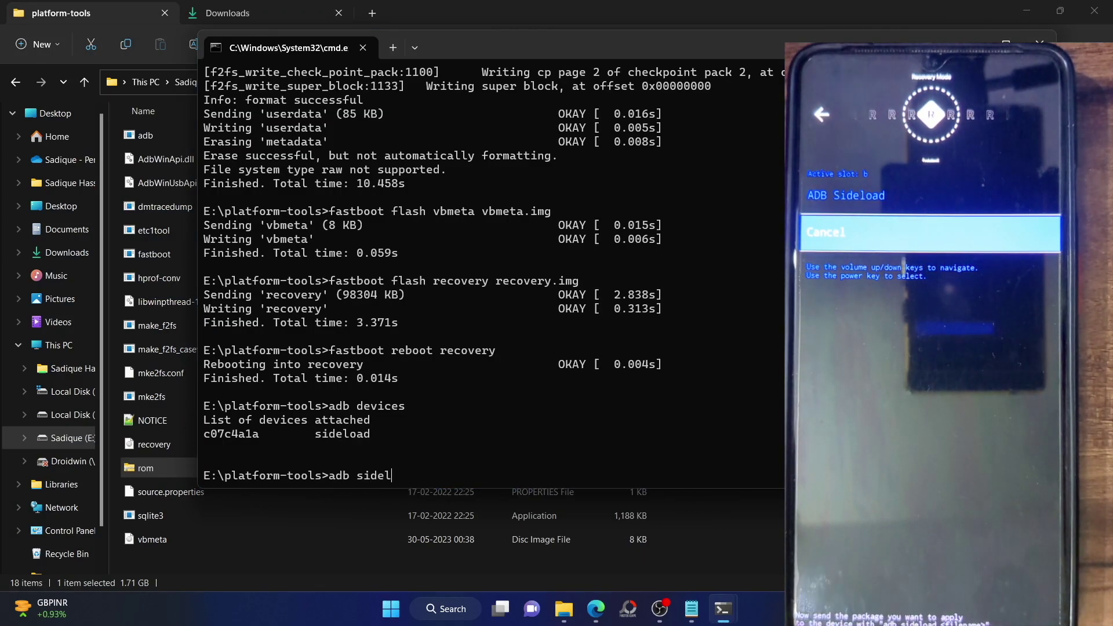
text(oad rom.zip)
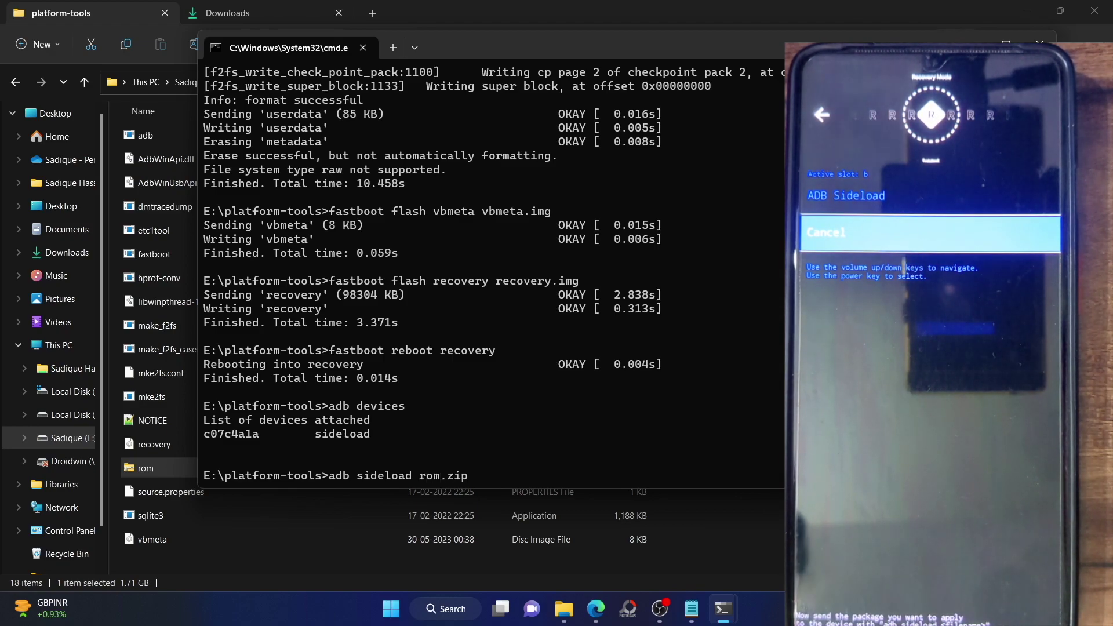
Run 'adb sideload rom.zip' and let the transfer finish at Total xfer: 1.00x
key(Return)
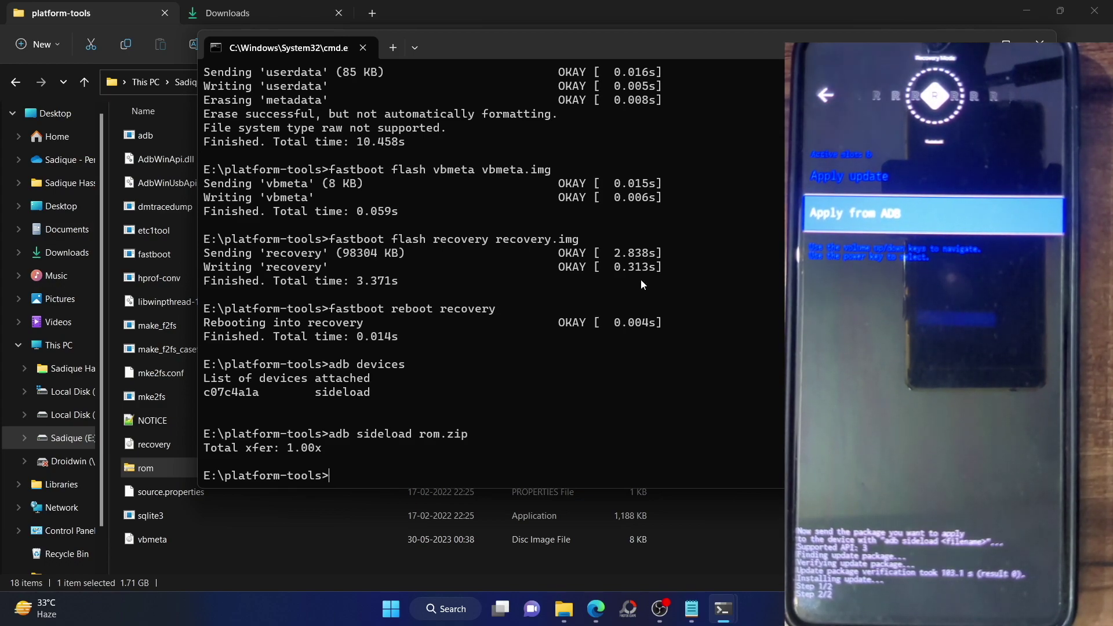
scroll(663, 322, up, 10)
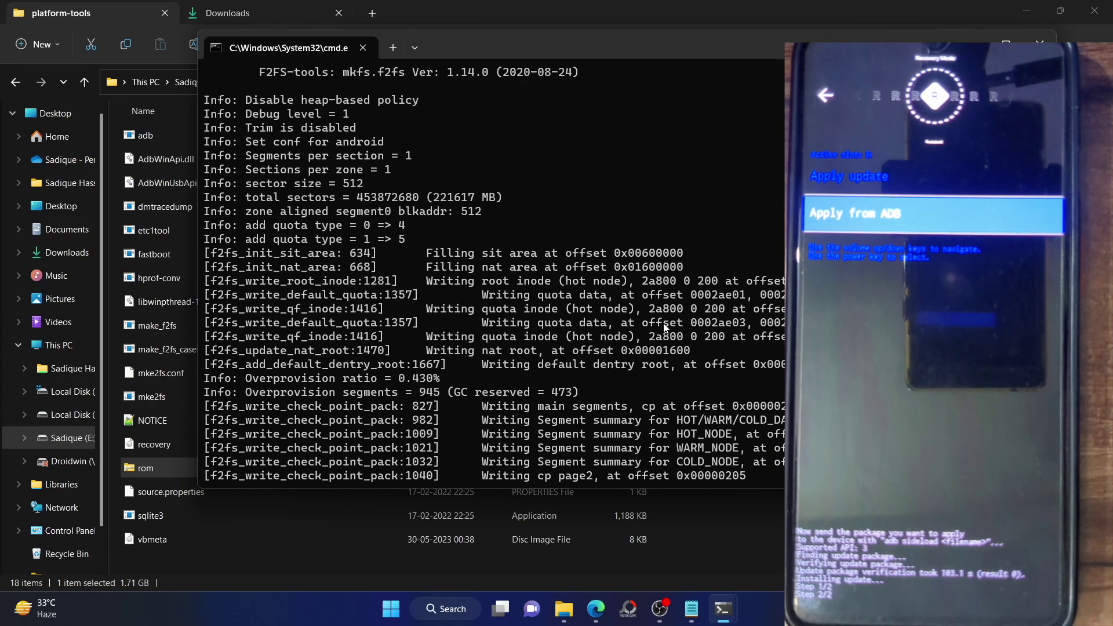
scroll(665, 328, up, 3)
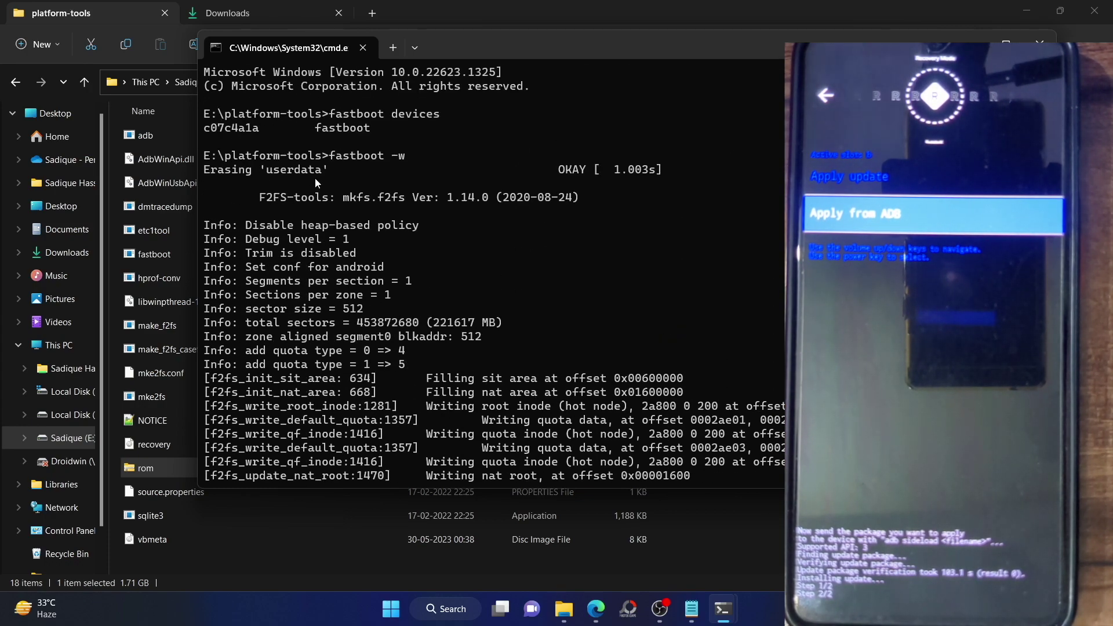
drag(405, 161, 385, 155)
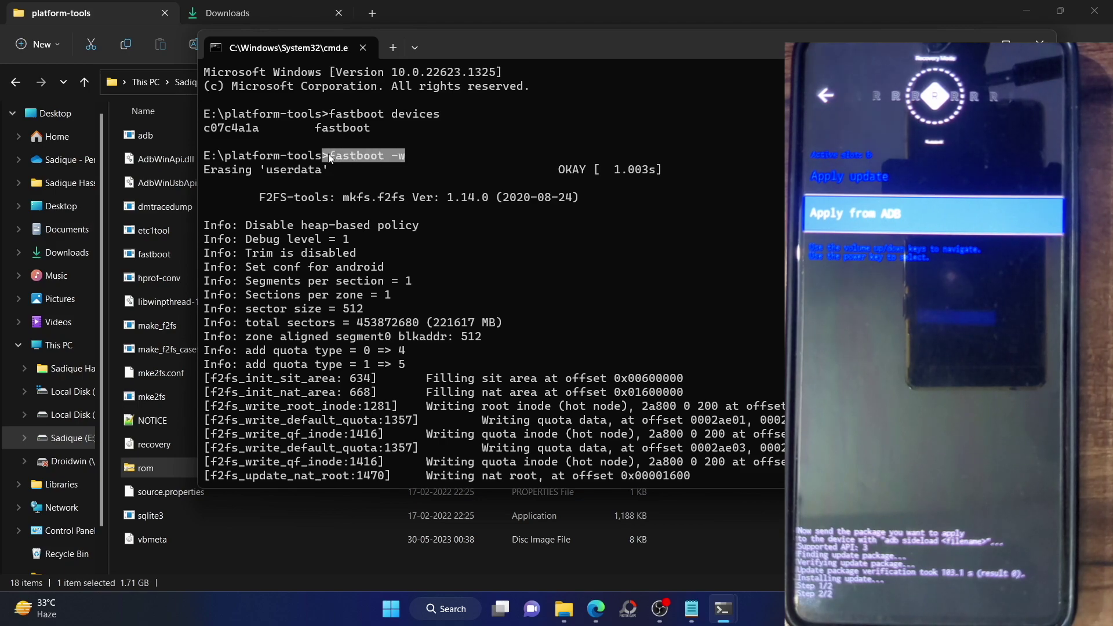
click(355, 161)
scroll(356, 162, down, 9)
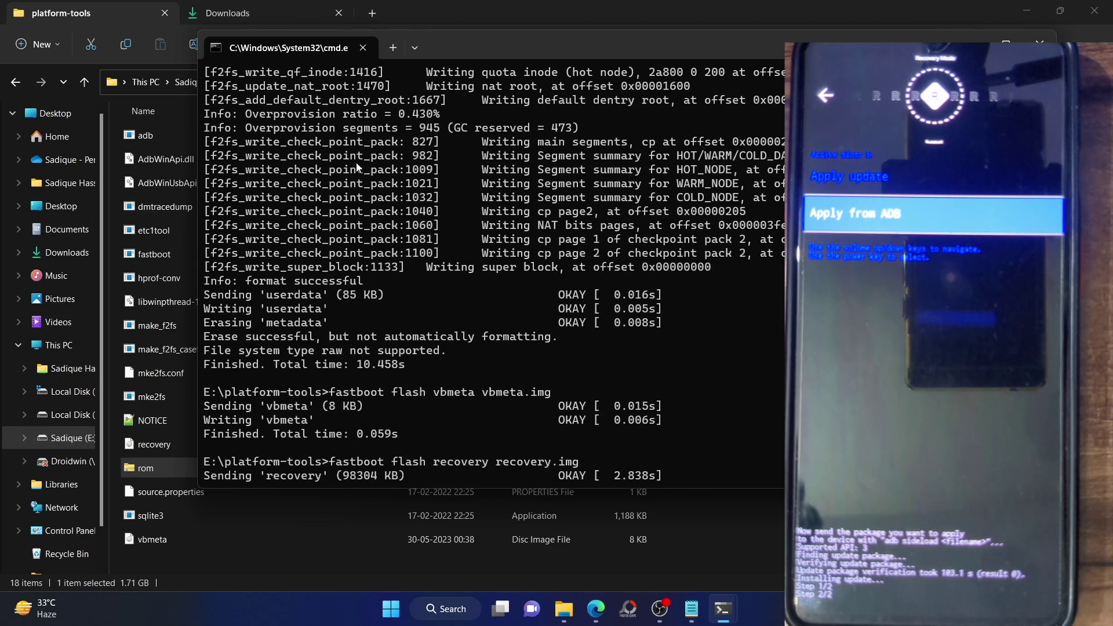
scroll(356, 166, down, 5)
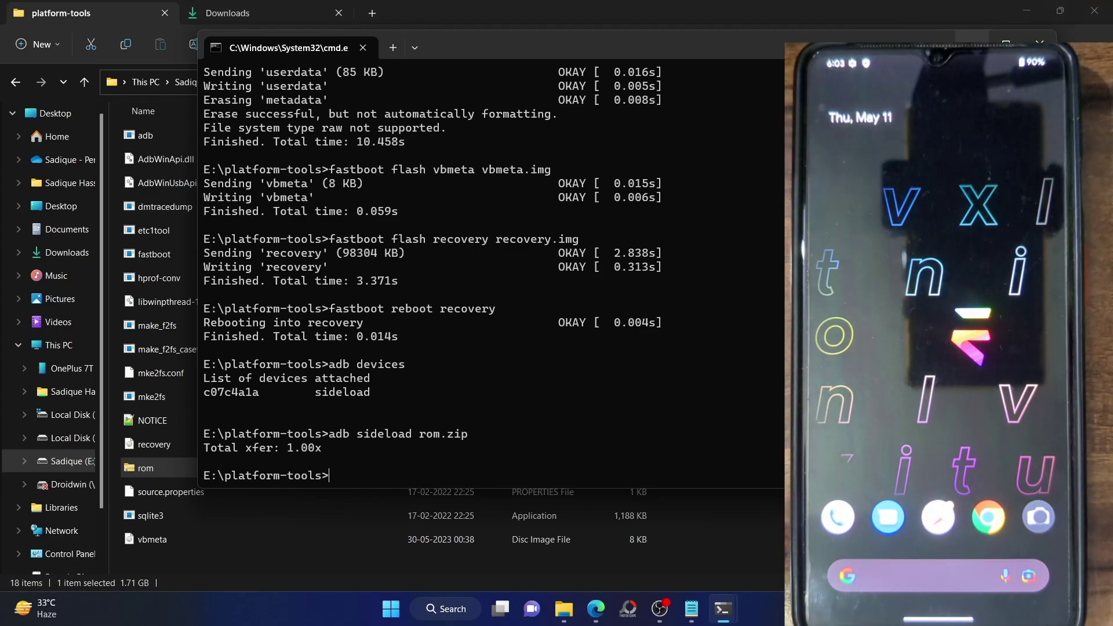
click(19, 462)
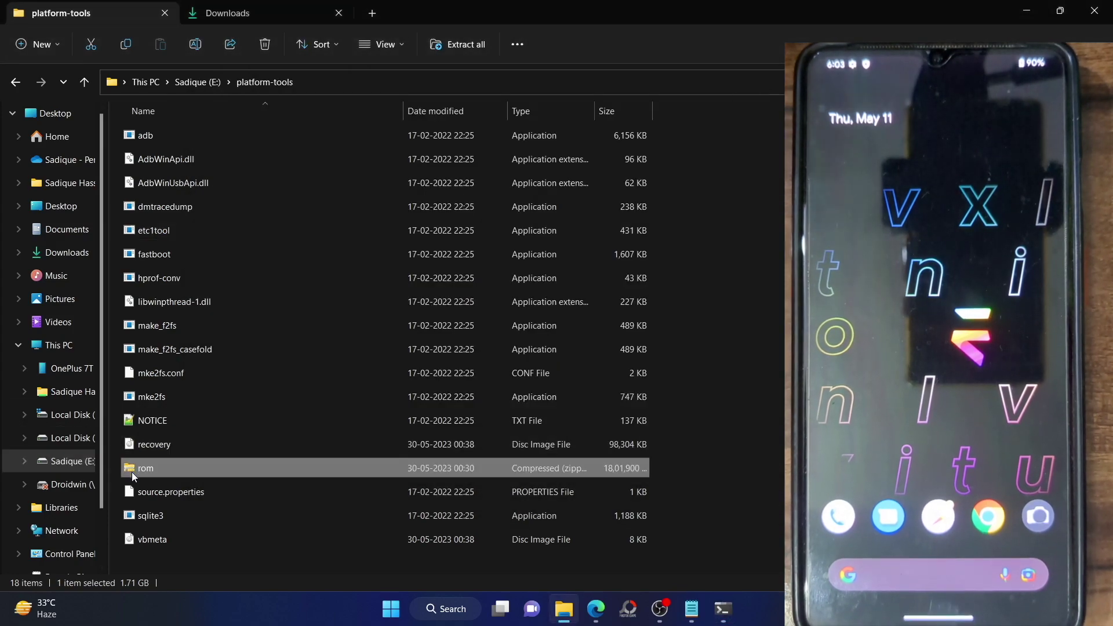
click(152, 442)
click(156, 541)
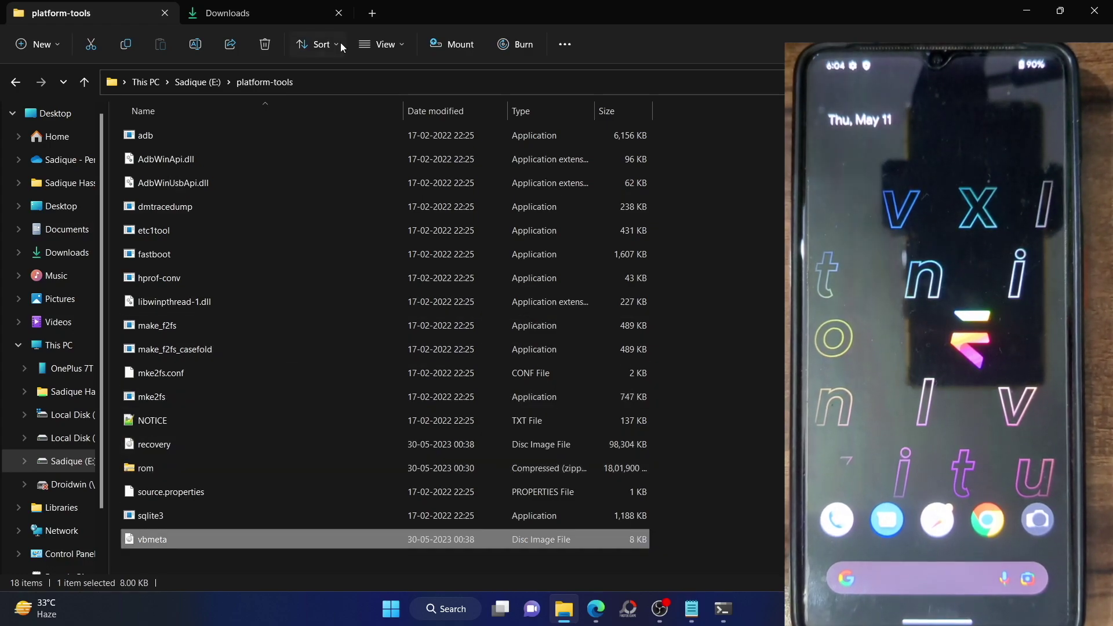
click(695, 377)
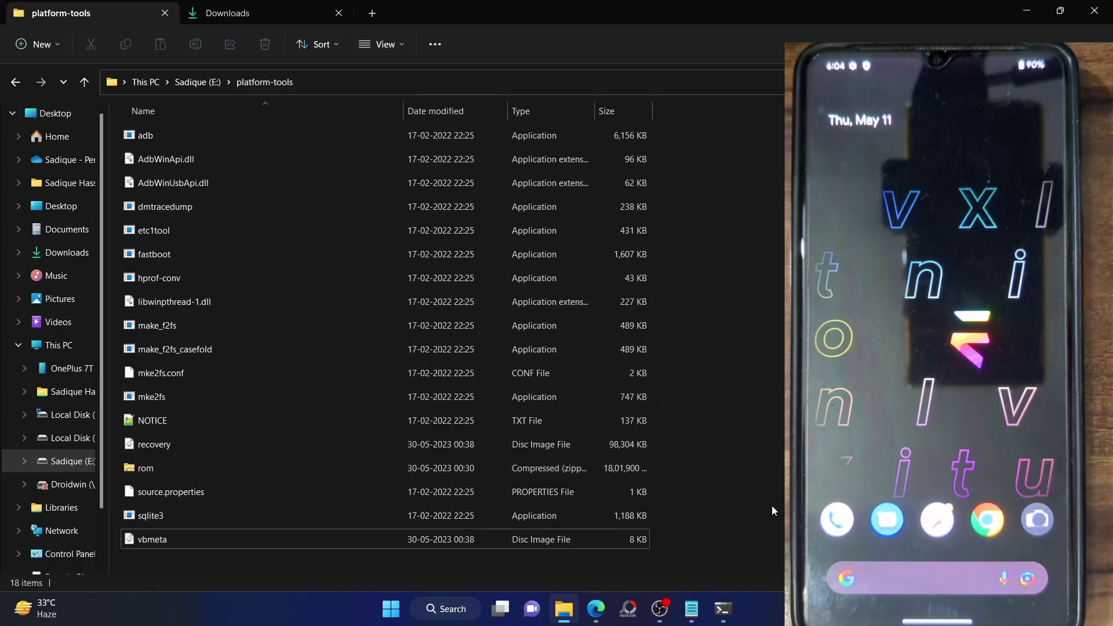
mouse_move(726, 610)
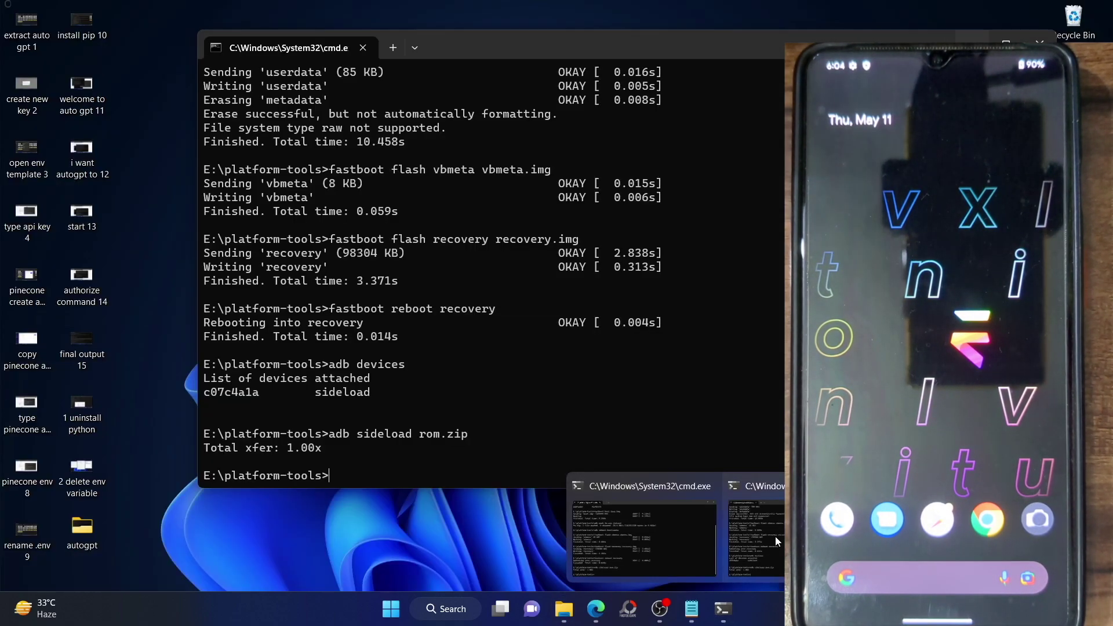
Review the fastboot -w, vbmeta flash, recovery flash and sideload commands in the cmd history
click(774, 537)
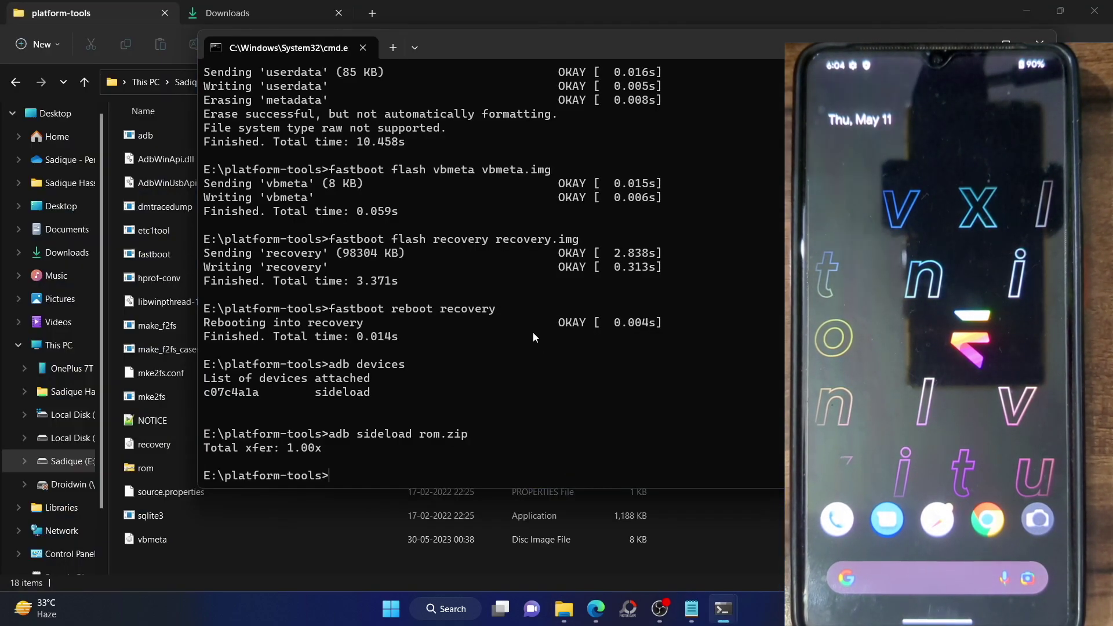
scroll(492, 235, up, 15)
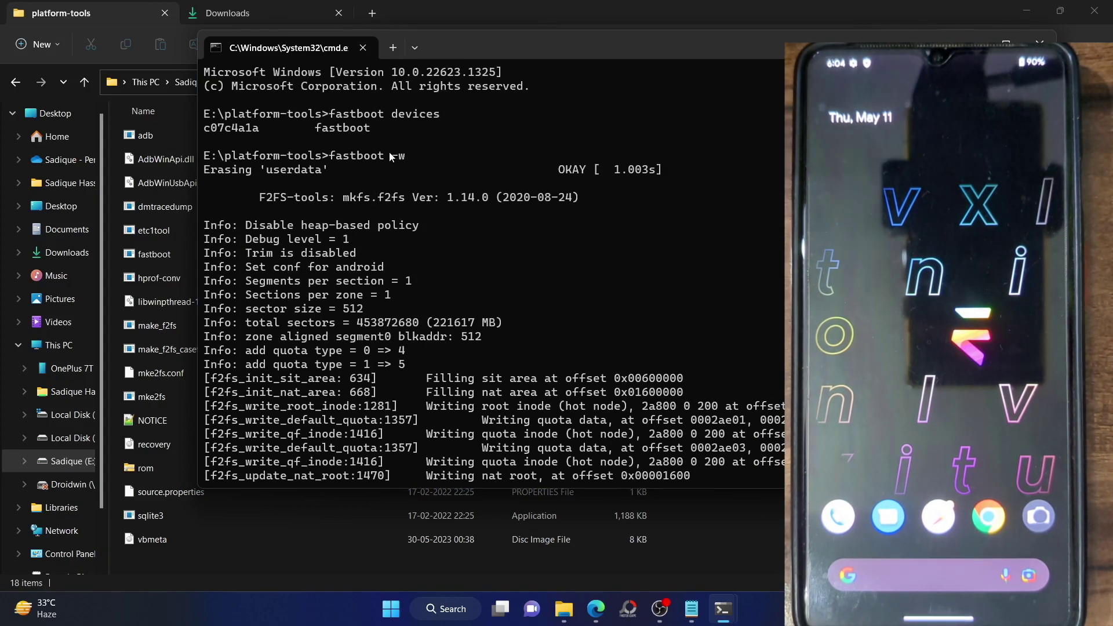
drag(404, 158, 331, 156)
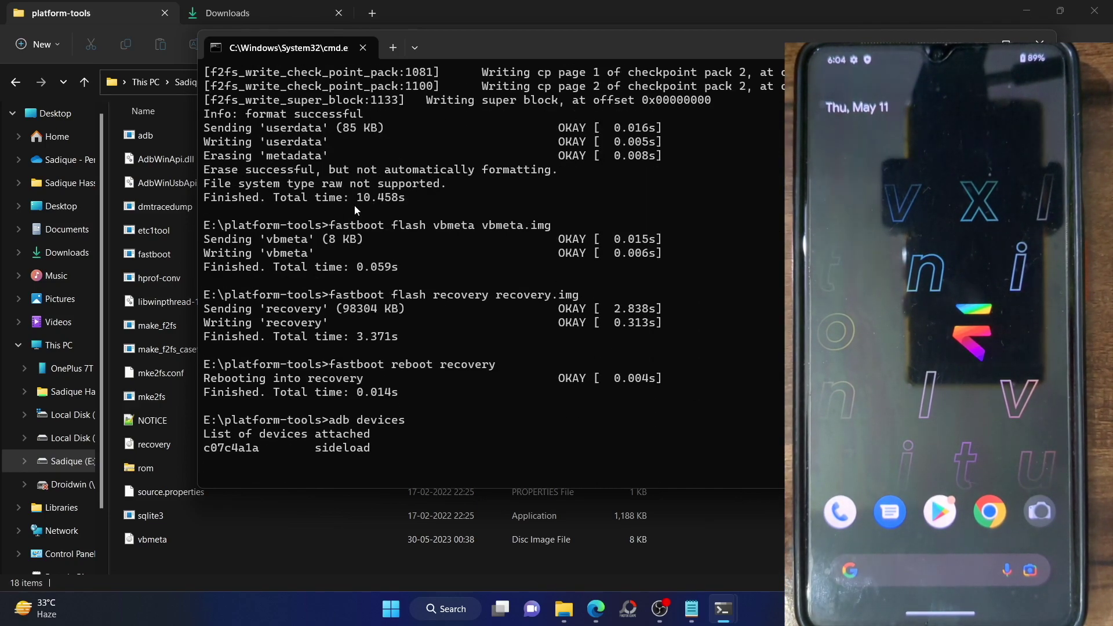
drag(434, 210, 459, 224)
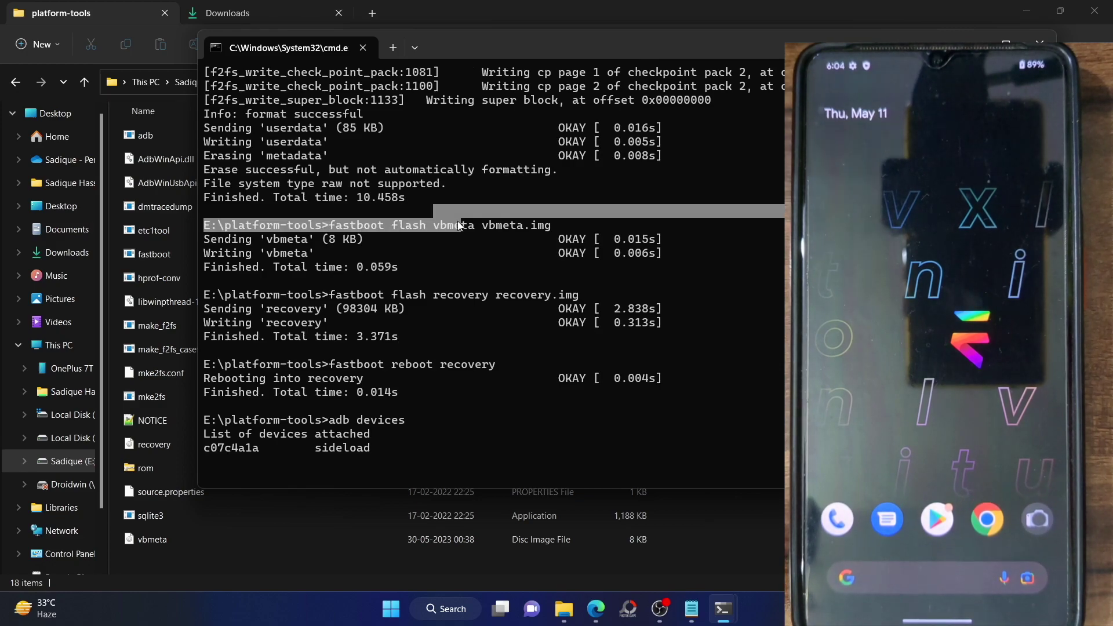
drag(447, 295, 470, 289)
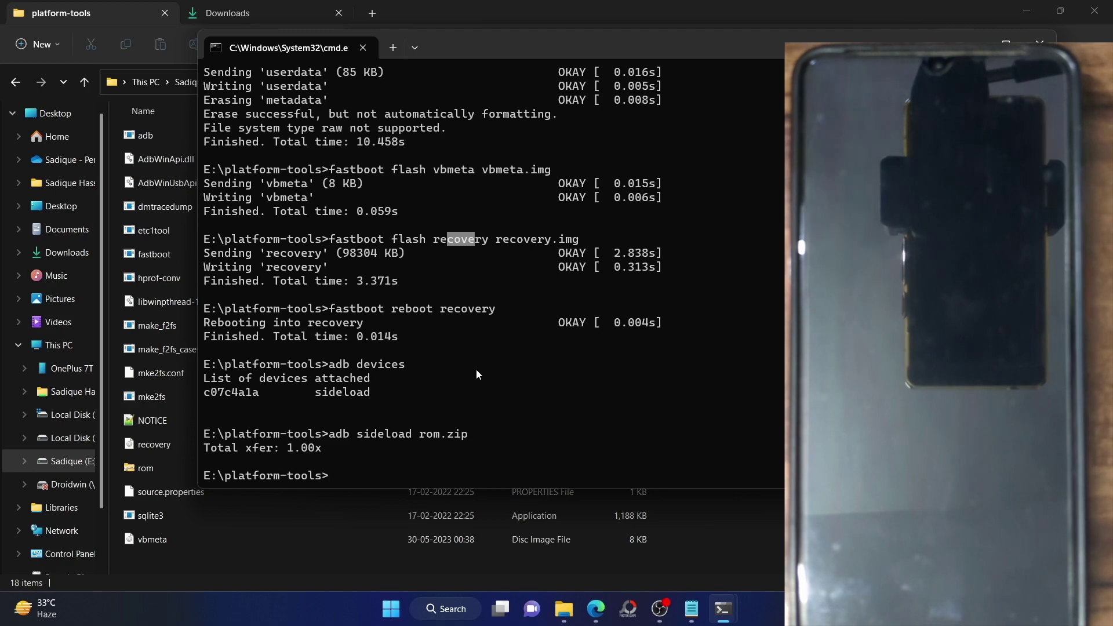
double_click(369, 430)
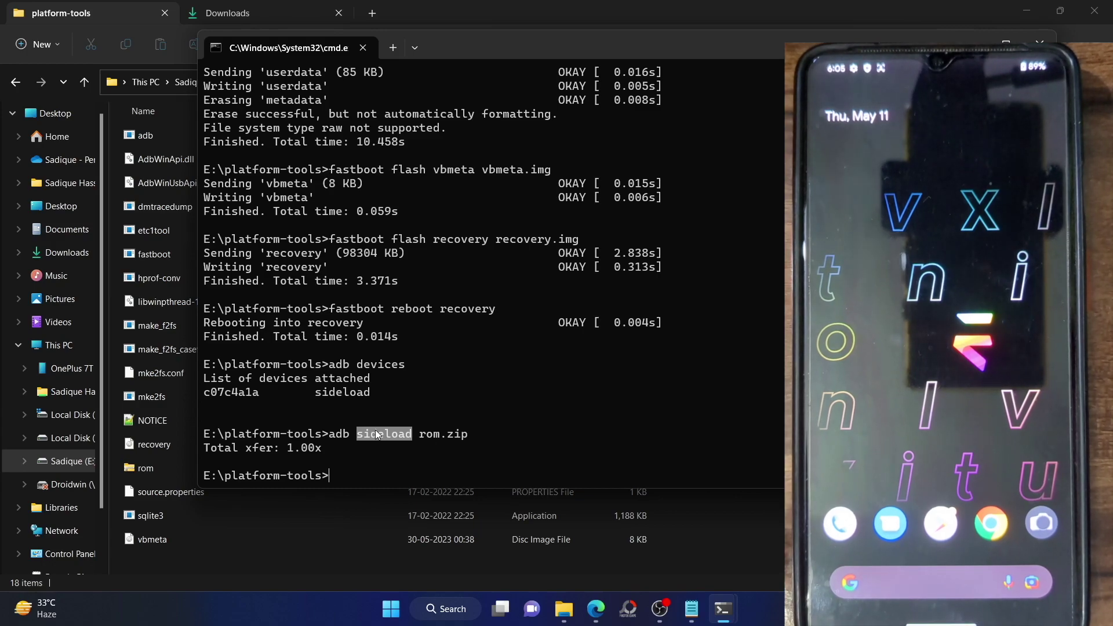
click(847, 548)
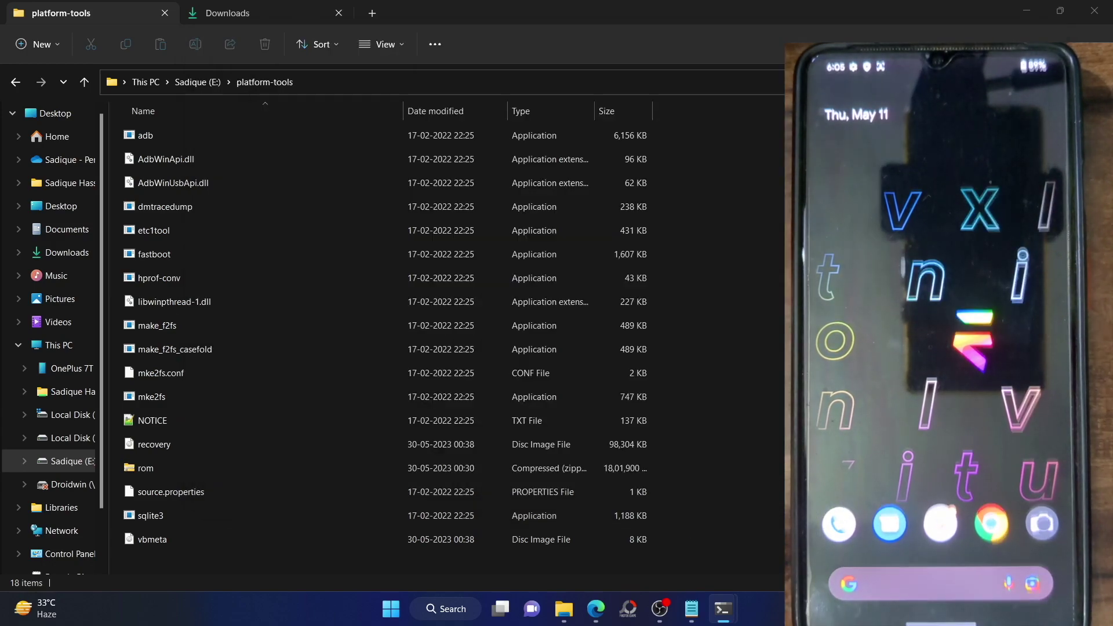